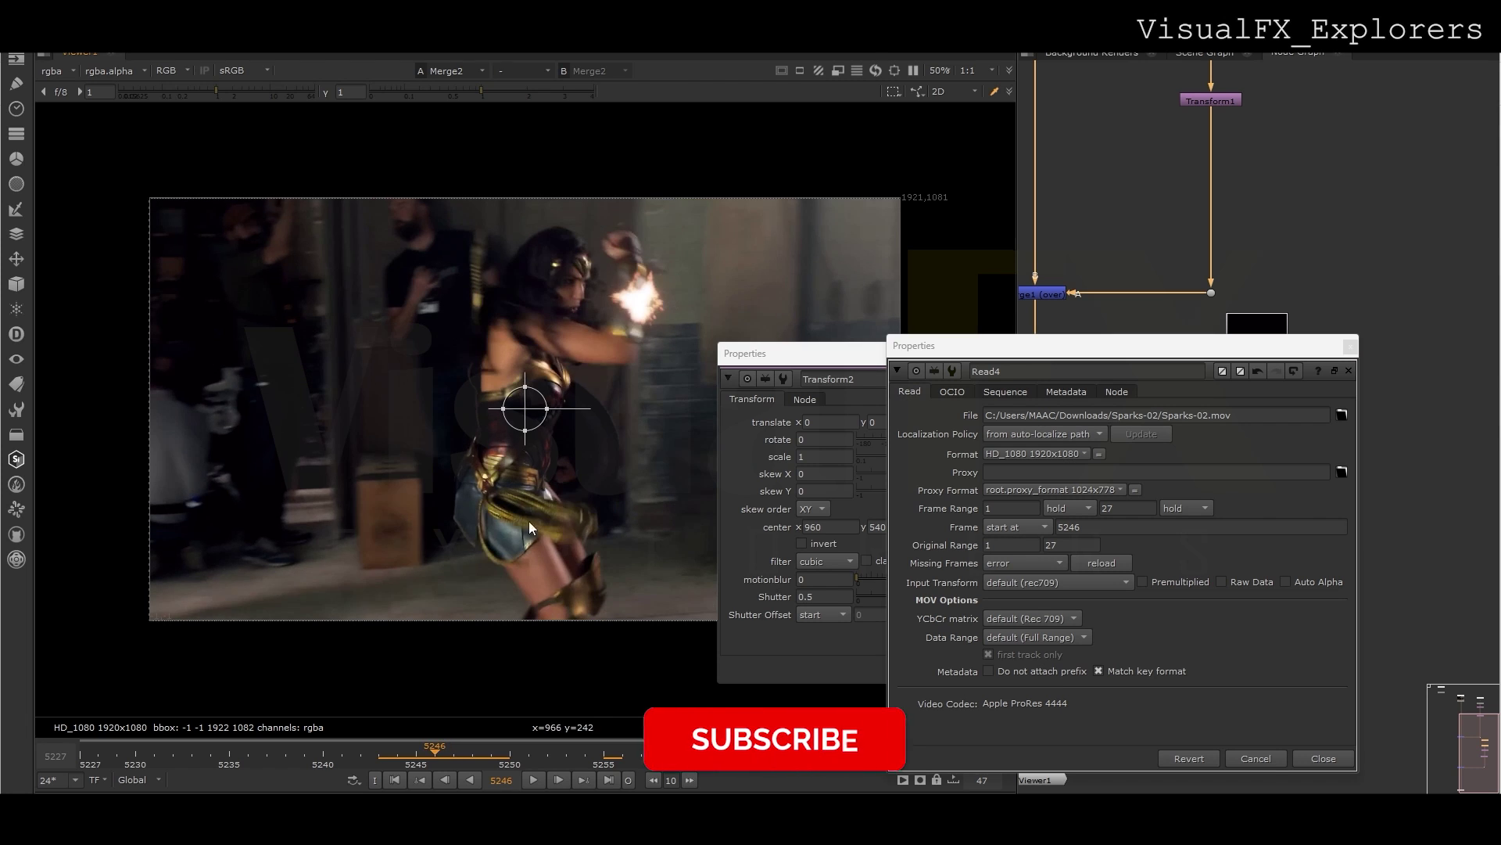
Place the sparks on the raised fist with a Transform2 translate of 298, 282, and keep Read4 starting at frame 5246
left_click(1082, 527)
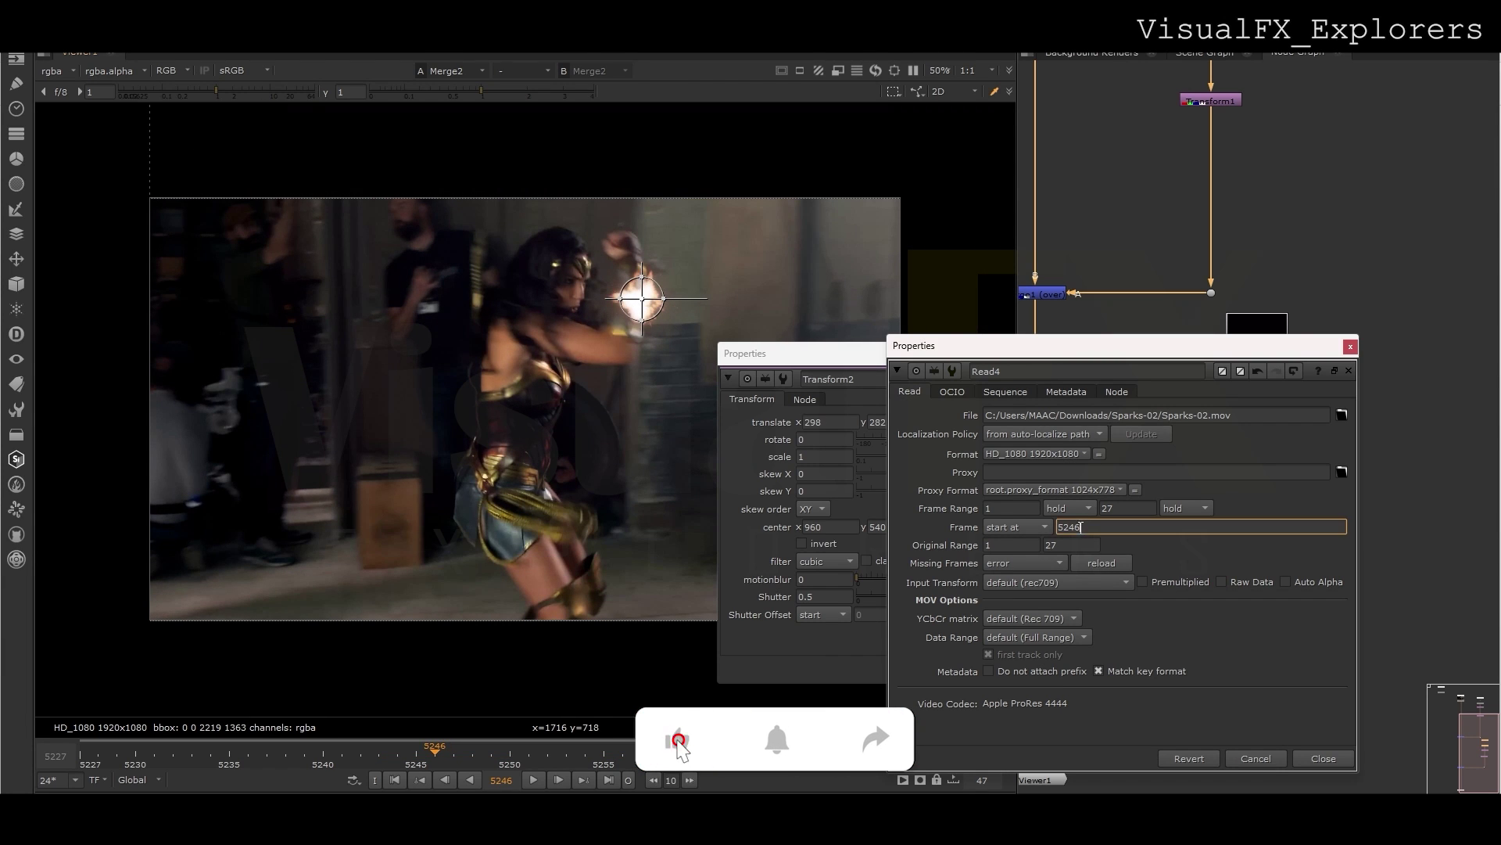
key("Return")
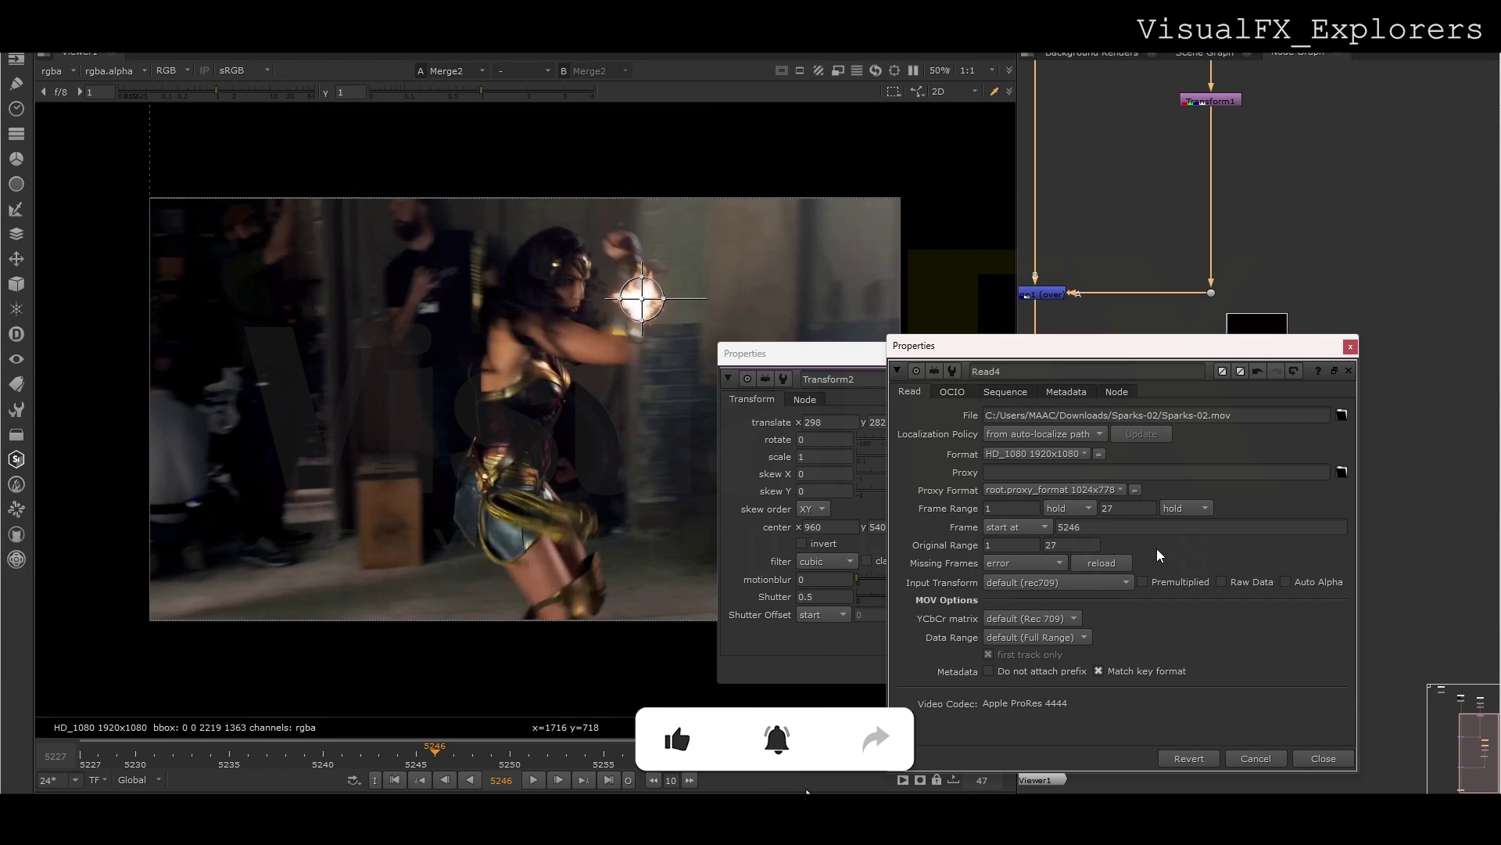
left_click(1349, 371)
left_click(1178, 379)
Insert a TimeOffset node after Transform2 in the sparks branch and set its time offset to -2 frames
left_click_drag(431, 750, 349, 748)
mouse_move(491, 756)
left_mouse_down()
mouse_move(471, 754)
mouse_move(594, 752)
mouse_move(472, 758)
left_mouse_up()
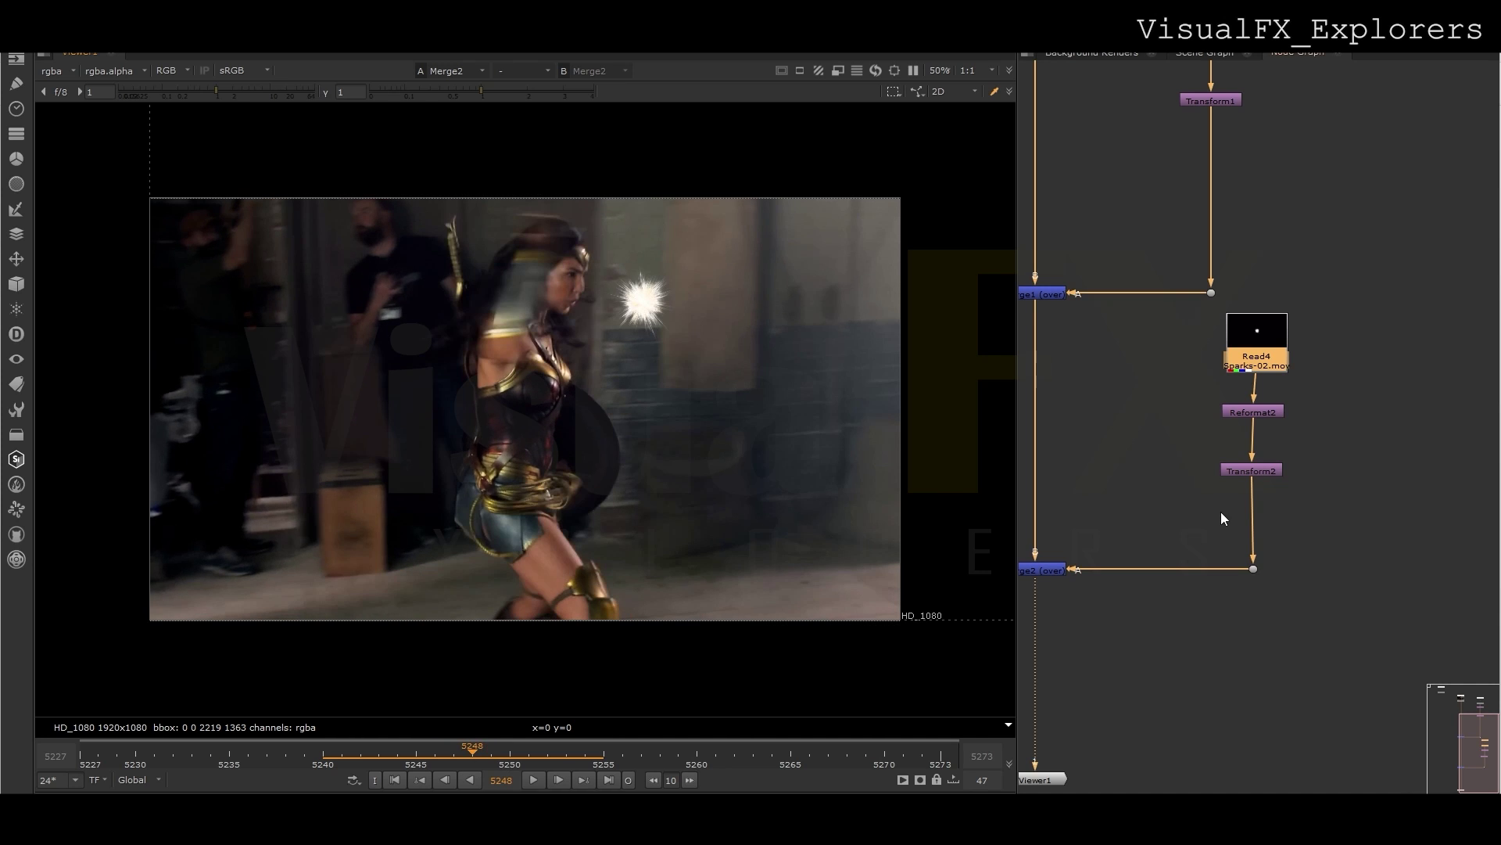
left_click(1143, 552)
key("Tab")
type("time")
left_click(1095, 596)
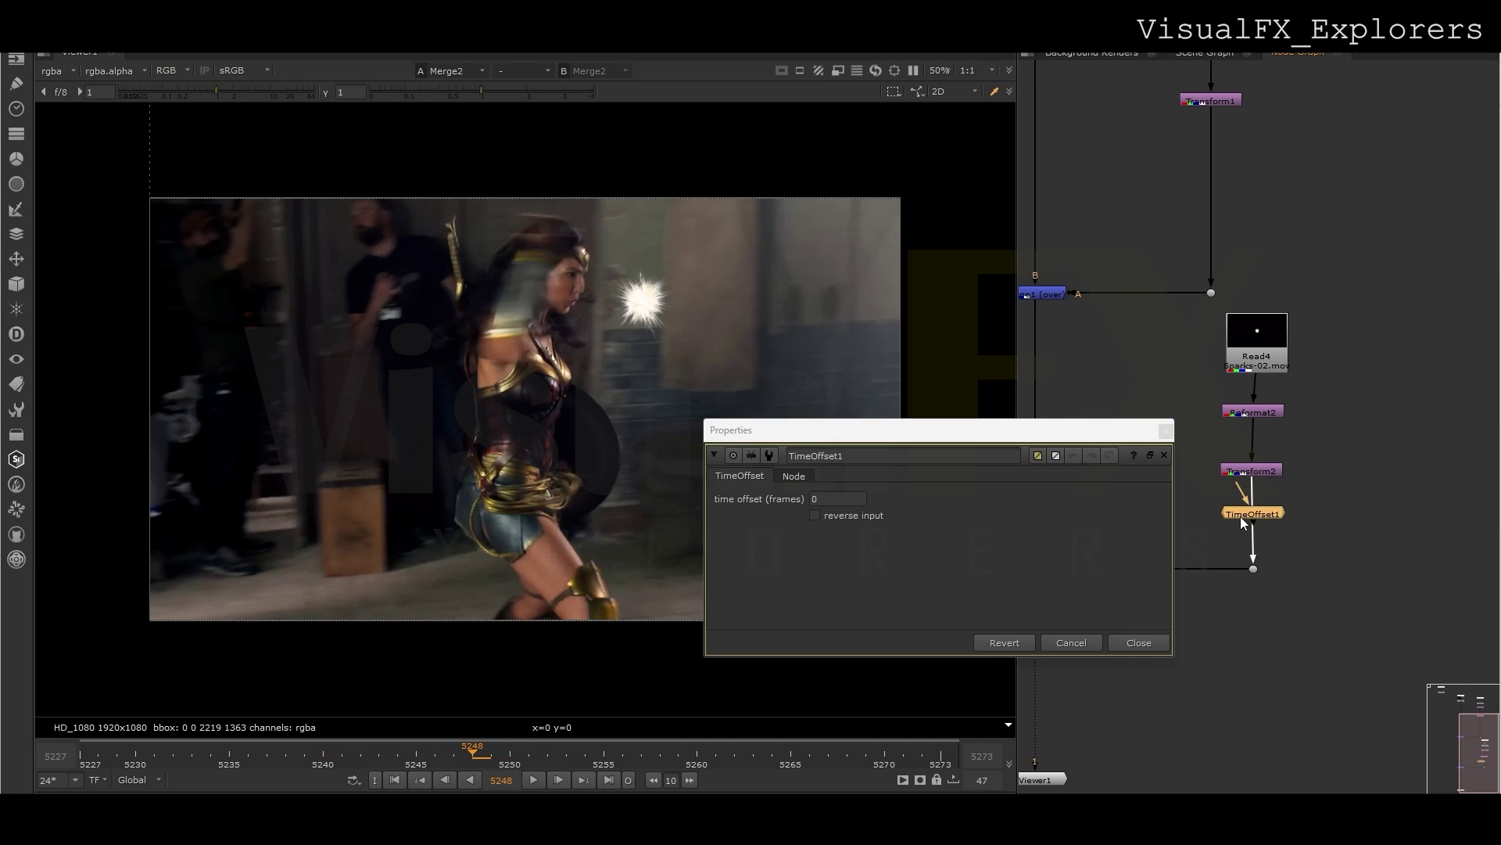
left_click_drag(436, 764, 394, 775)
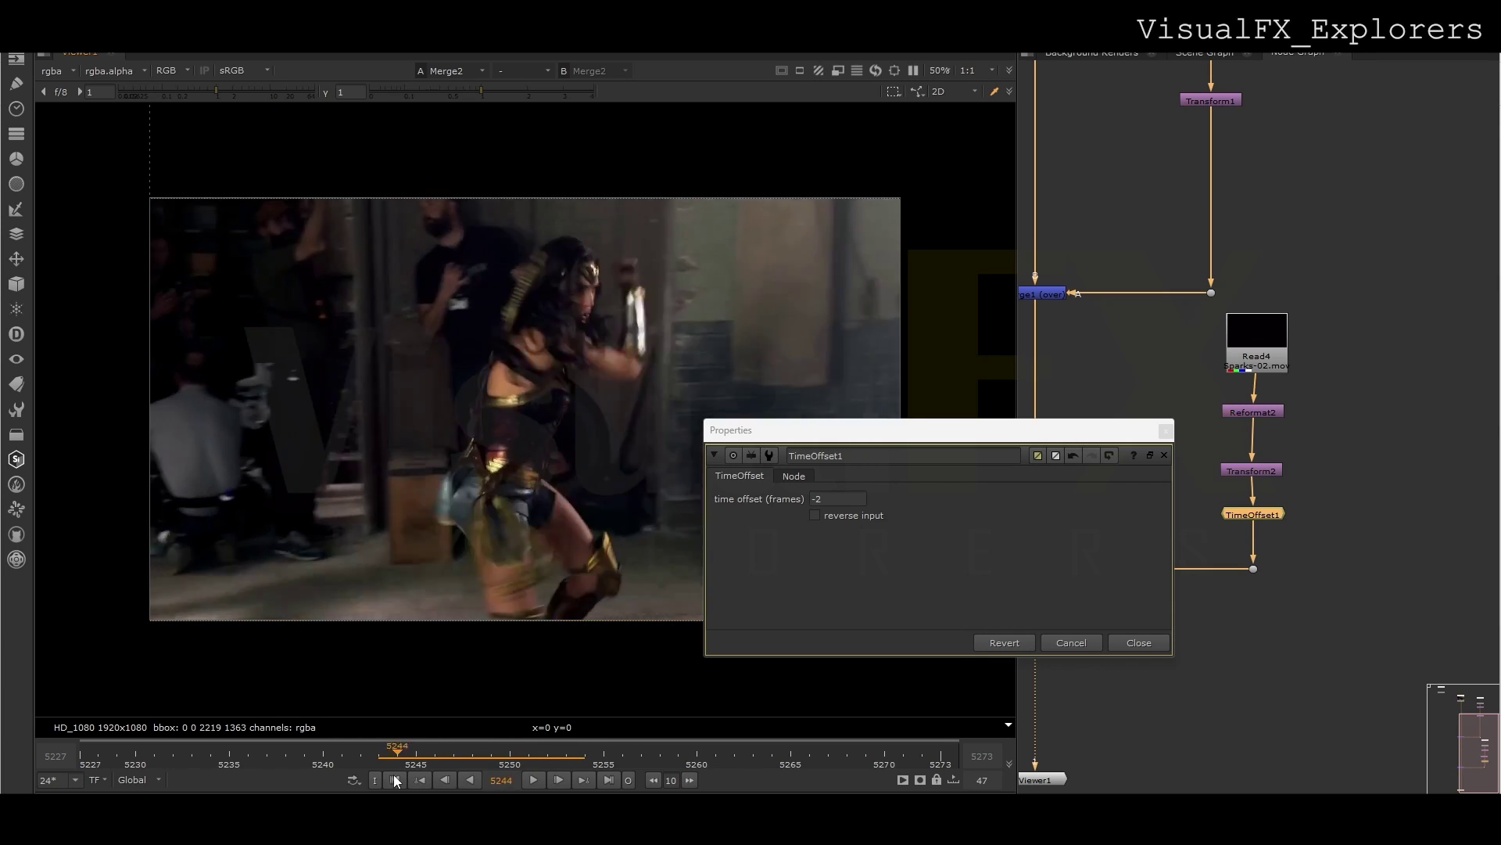
Play the shot from the first frame to check the spark timing, closing the TimeOffset properties
left_click(533, 779)
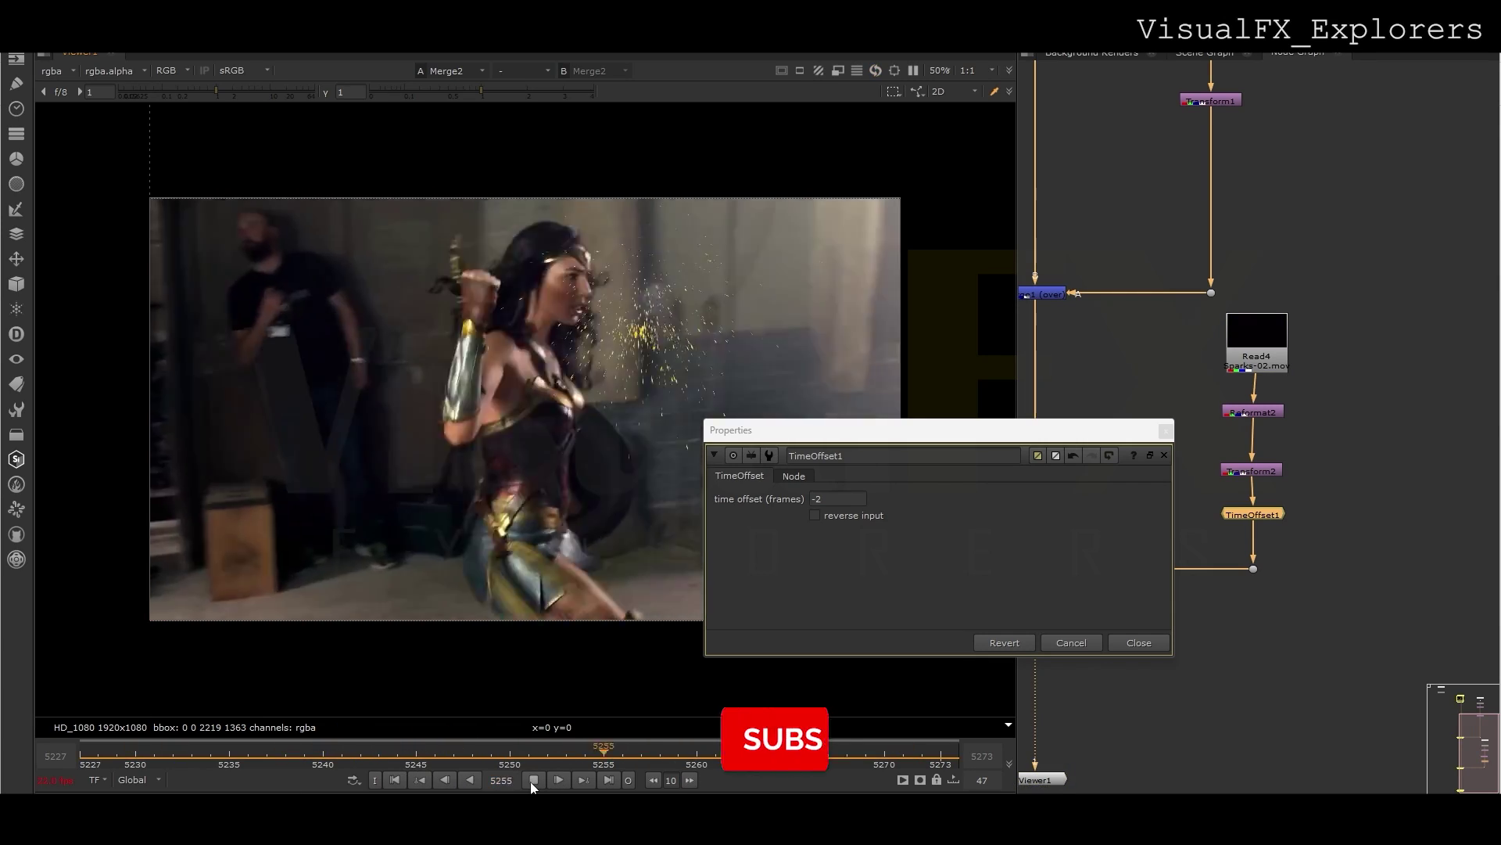
left_click(531, 781)
left_click(394, 766)
left_click_drag(397, 771, 92, 754)
left_click(533, 781)
left_click(1170, 433)
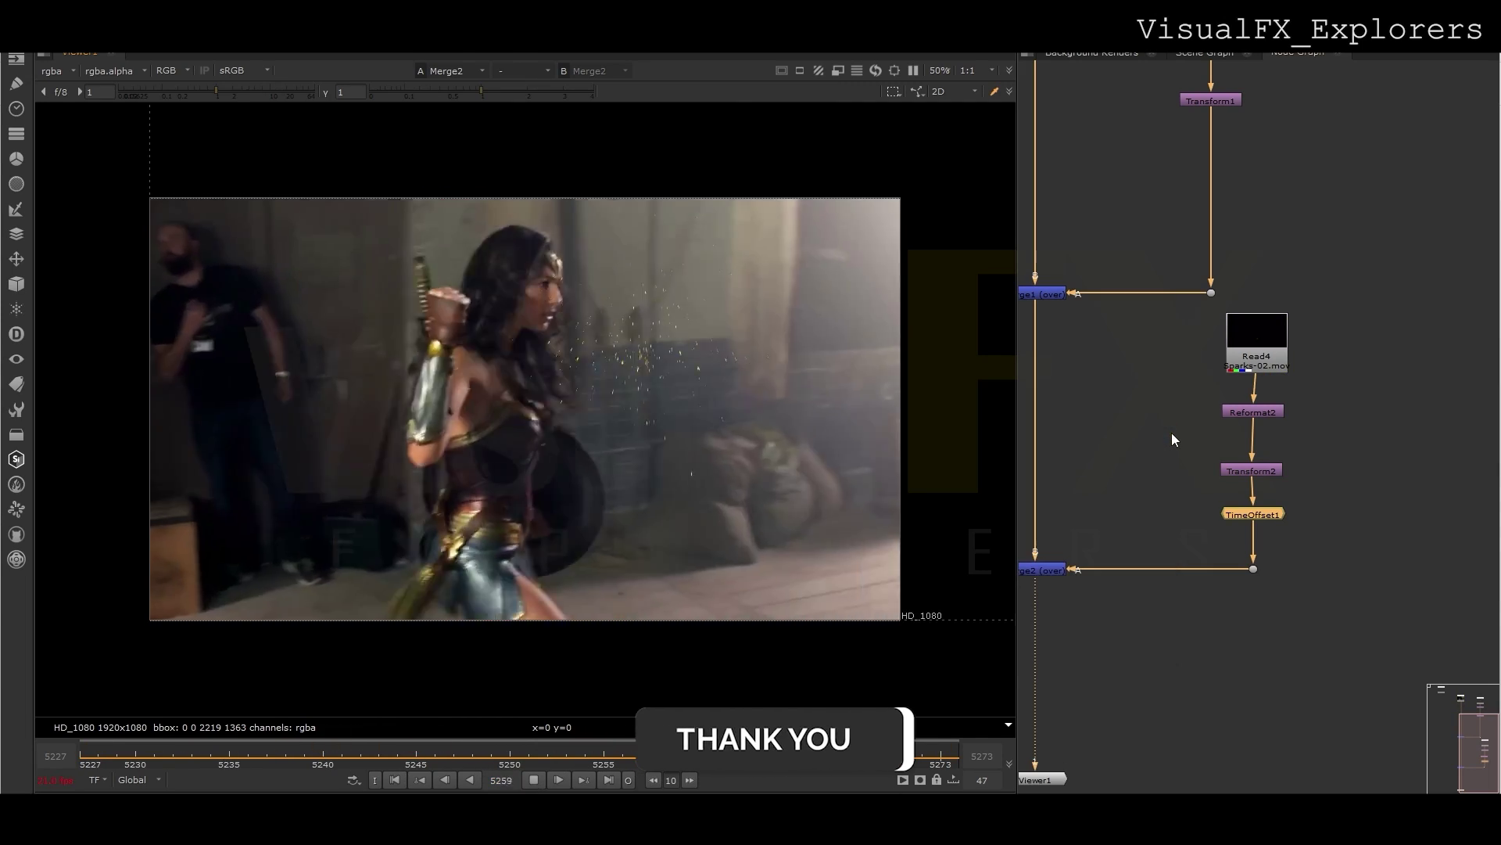
left_click(534, 779)
Start animating Transform2's translate at frame 5246 and key the sparks at 284, 280 on frame 5247
left_click(505, 763)
left_click_drag(505, 763, 435, 758)
double_click(1255, 471)
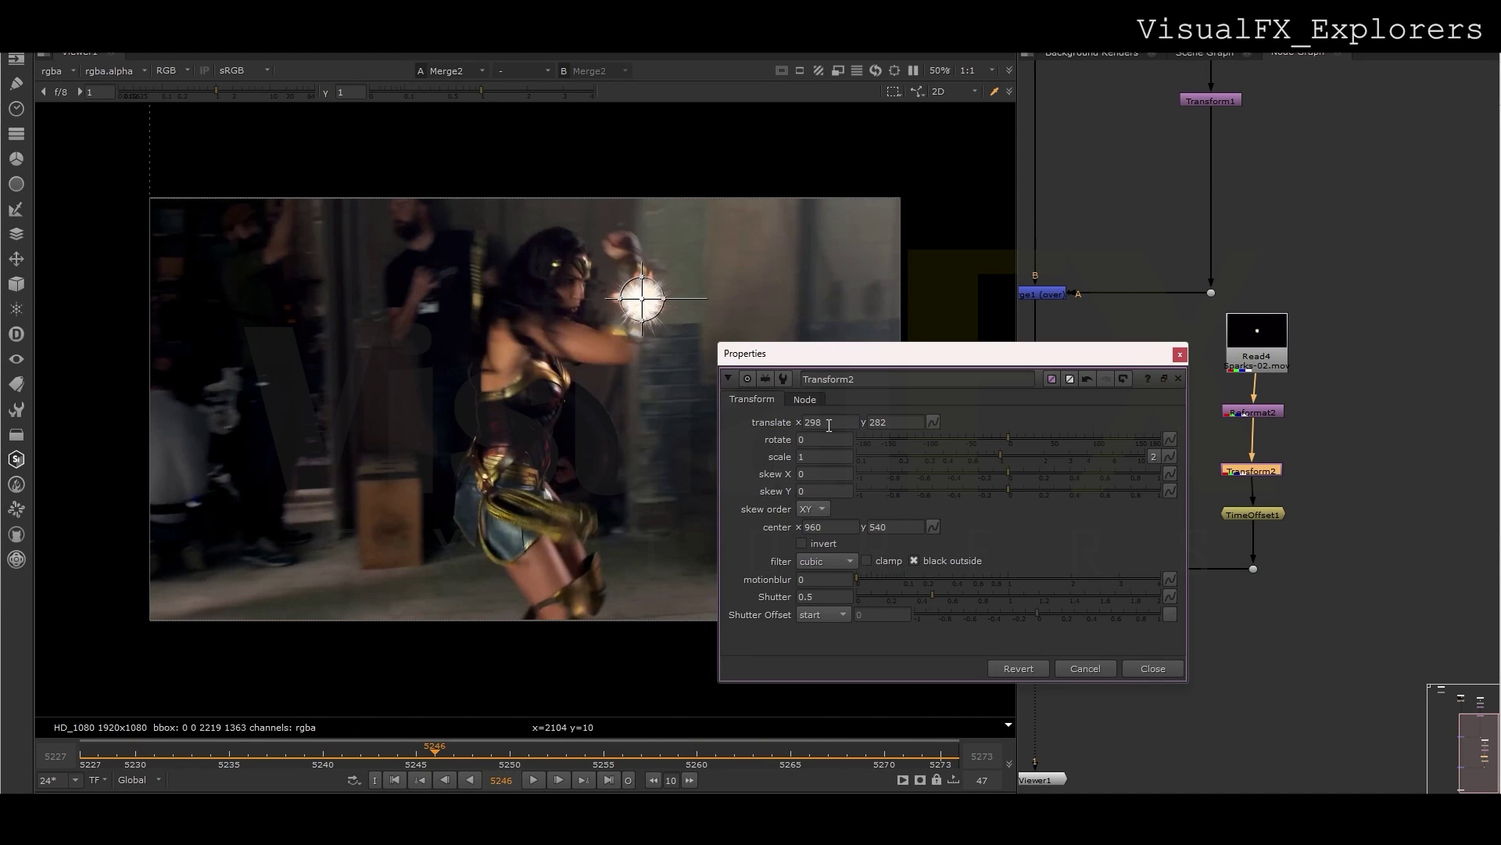
left_click_drag(829, 353, 939, 358)
left_click(457, 756)
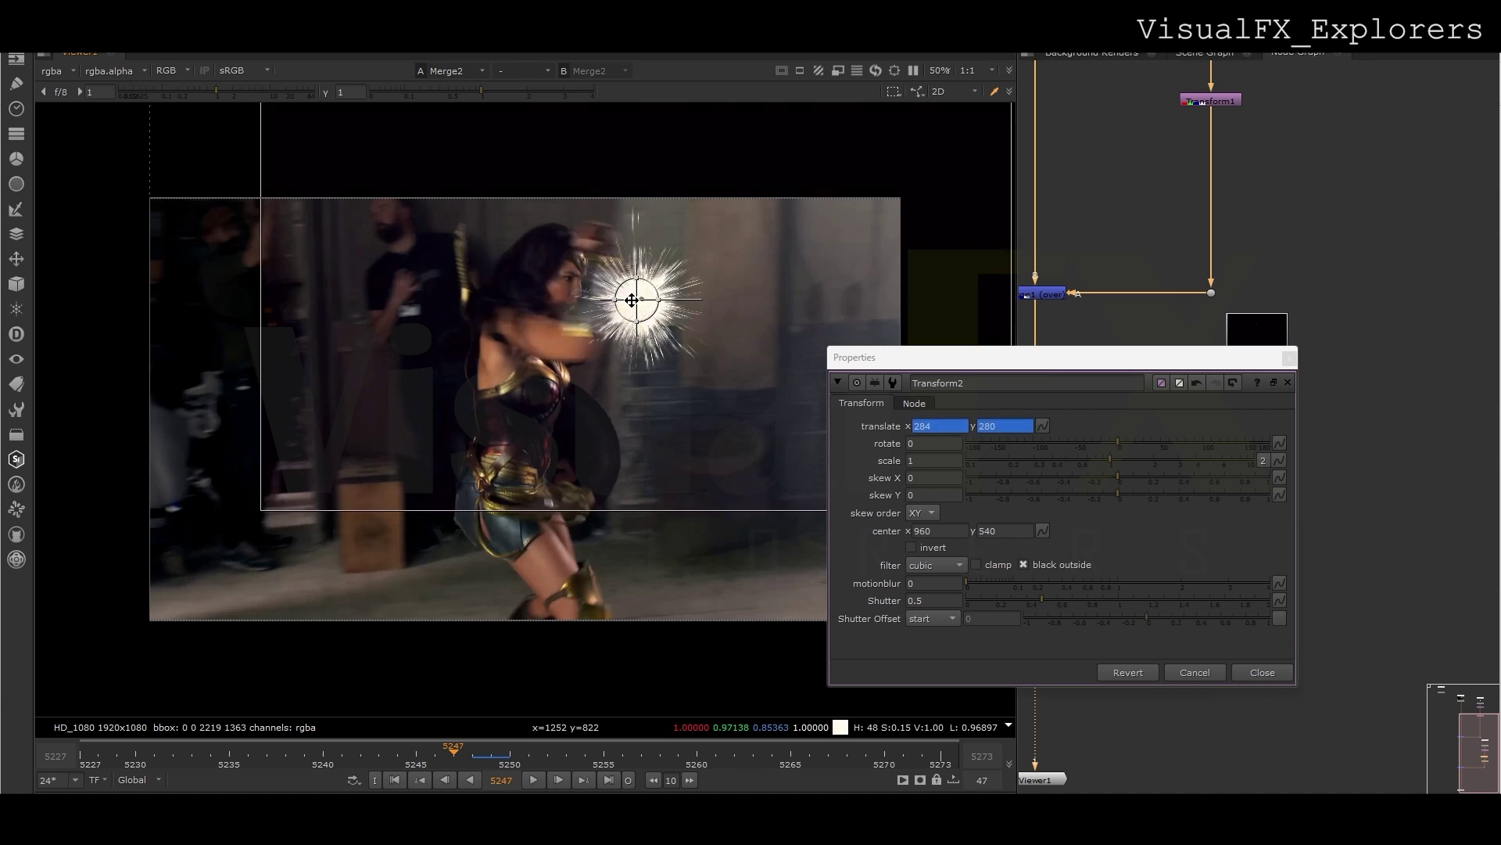
Keyframe the sparks' position across the following frames so they travel with the arm, and play back the shot
left_click_drag(450, 757, 489, 756)
left_click_drag(599, 306, 593, 307)
mouse_move(485, 751)
left_mouse_down()
mouse_move(645, 757)
mouse_move(407, 755)
mouse_move(490, 773)
left_mouse_up()
left_click(611, 758)
left_click(534, 780)
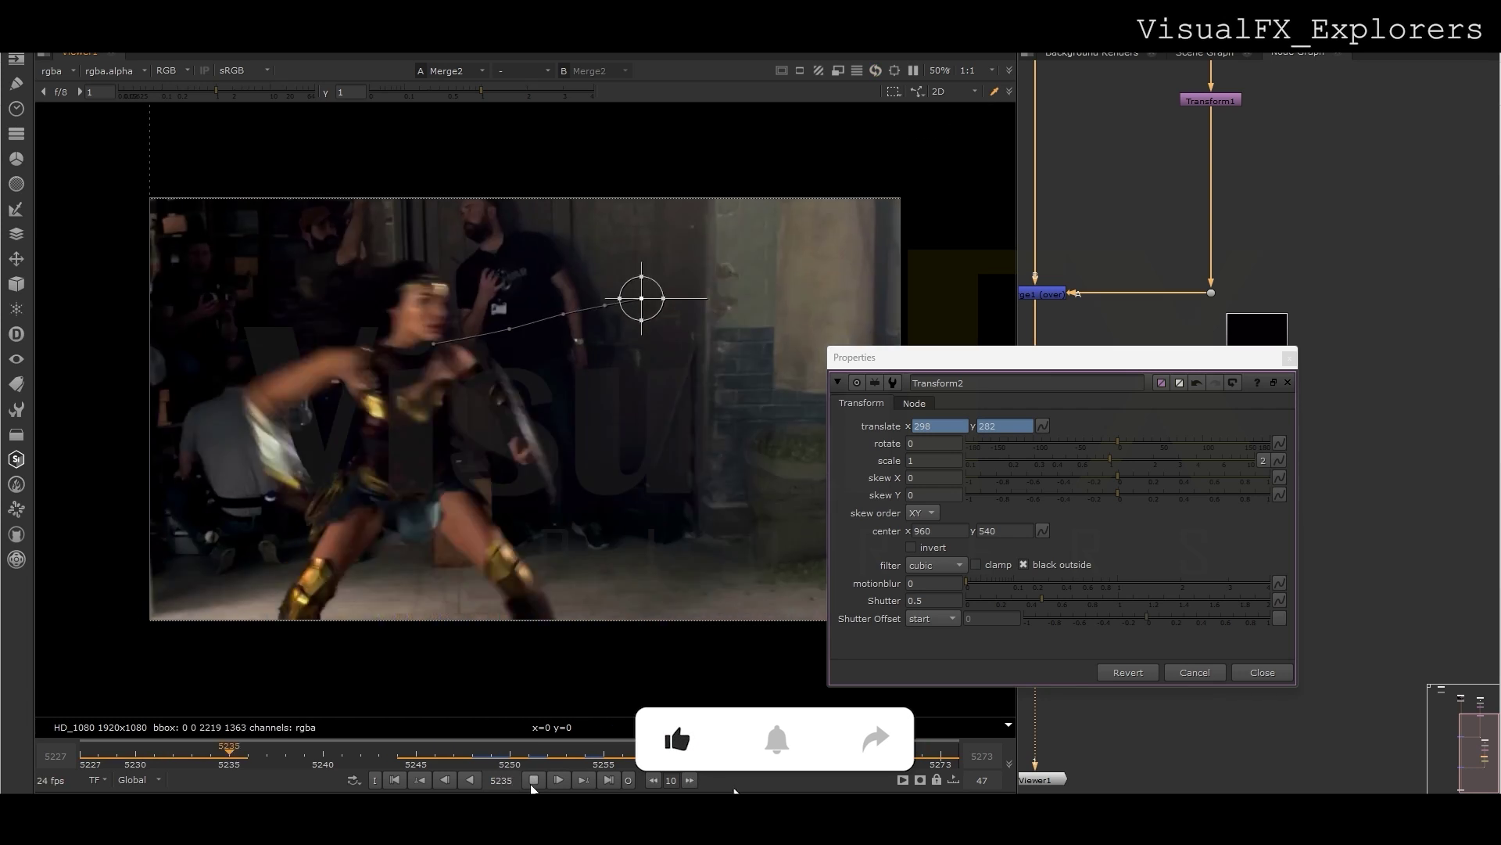
Adjust the sparks' position at frame 5248, key them at -40, 204 on frame 5252, and play back the motion
left_click_drag(585, 757, 481, 765)
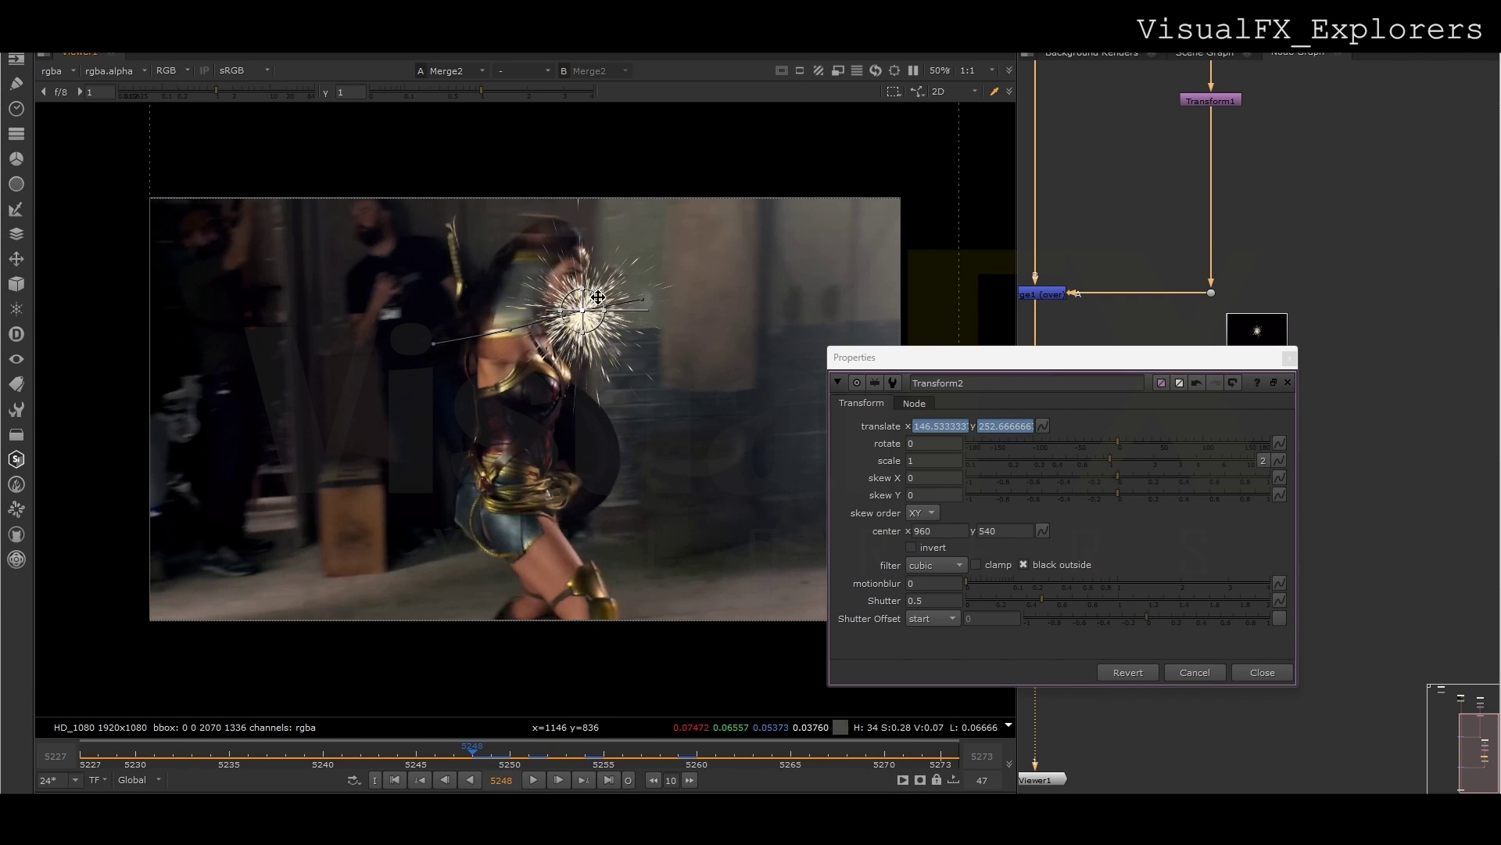
left_click_drag(588, 317, 577, 315)
left_click_drag(475, 743, 545, 758)
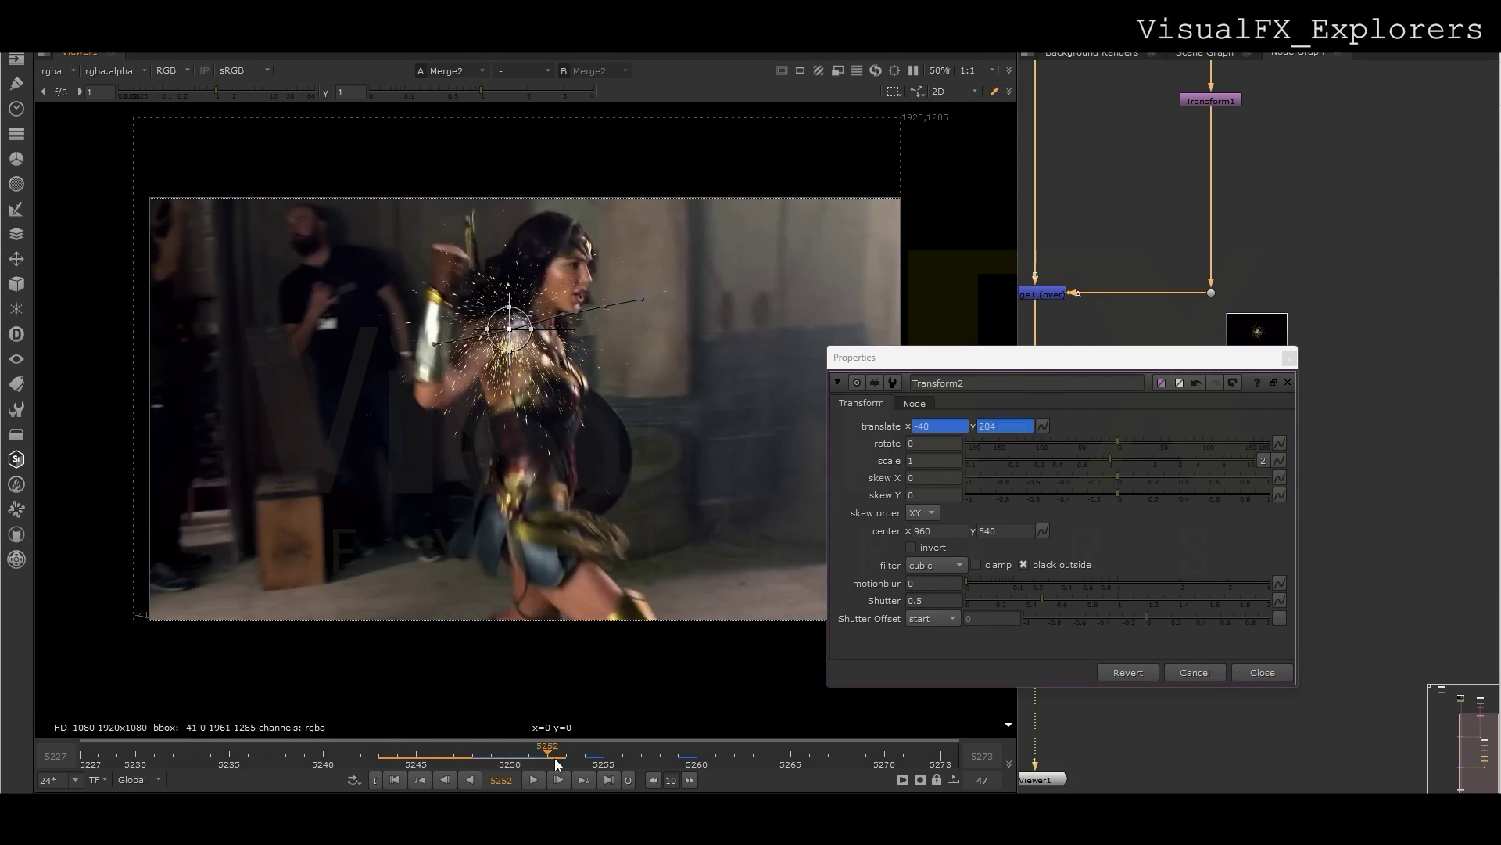
left_click(531, 779)
left_click(528, 776)
left_click_drag(540, 760, 585, 755)
left_click(617, 752)
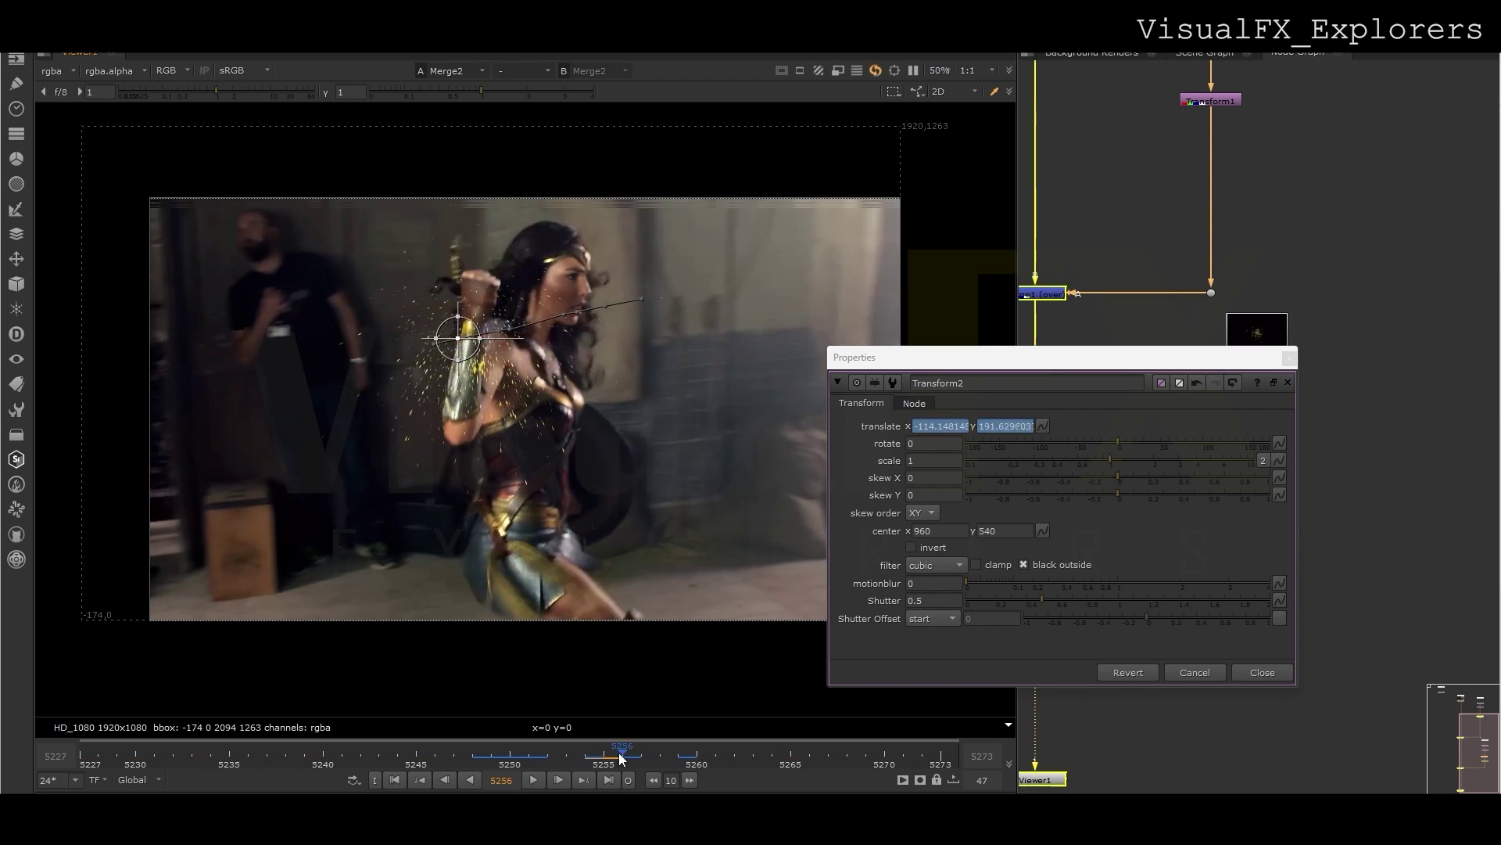
left_click_drag(592, 753, 397, 756)
left_click(535, 779)
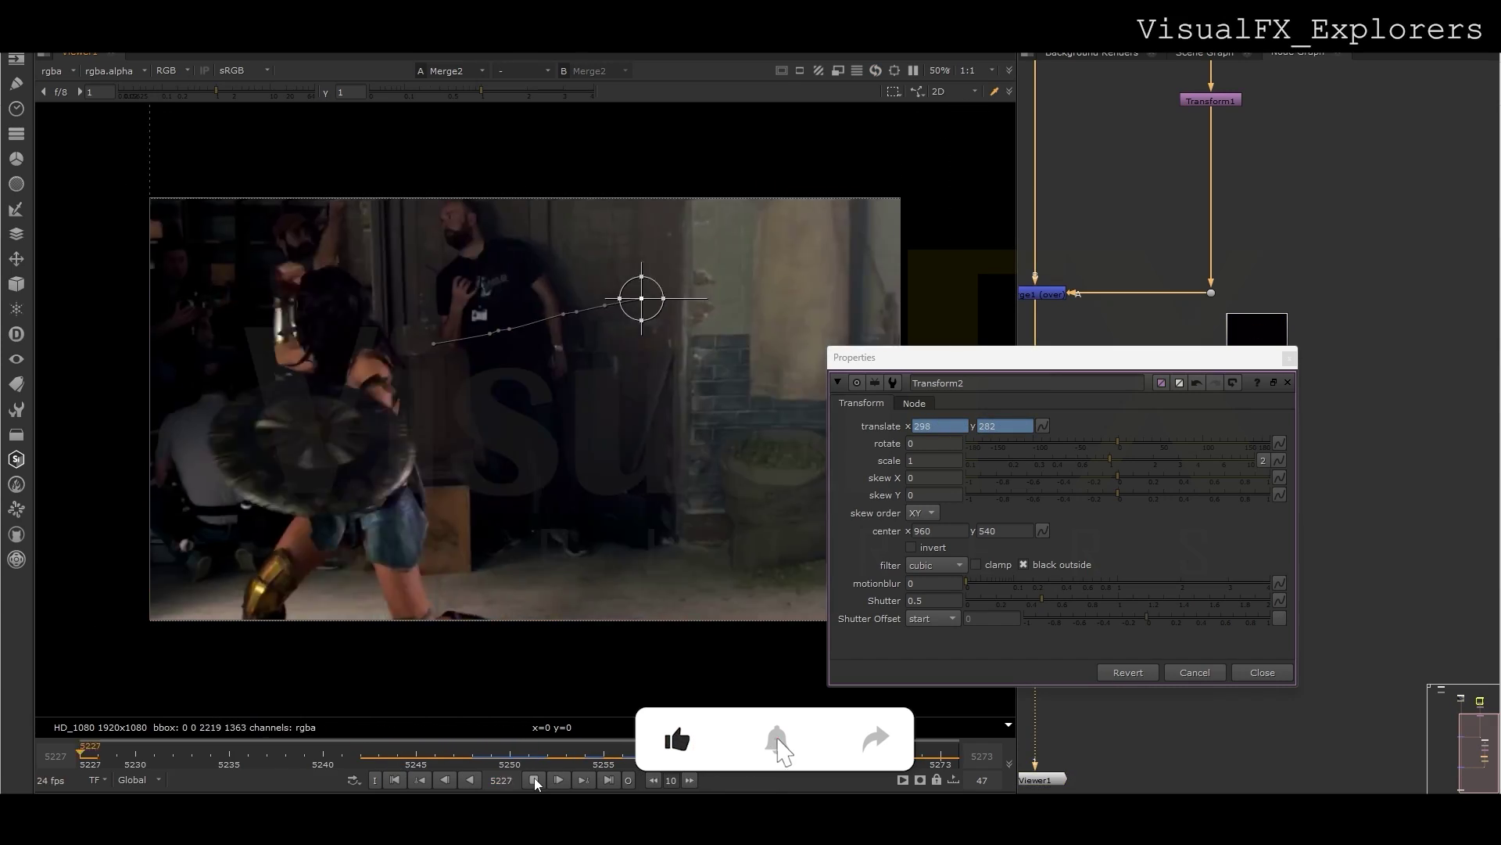
Re-key the sparks' position from frame 5251 to 5256, ending at -90, 192, and play back the shot
mouse_move(550, 757)
left_mouse_down()
mouse_move(563, 756)
mouse_move(476, 758)
mouse_move(529, 756)
left_mouse_up()
left_click_drag(505, 329, 474, 323)
mouse_move(534, 762)
left_mouse_down()
mouse_move(635, 762)
mouse_move(533, 753)
mouse_move(543, 766)
left_mouse_up()
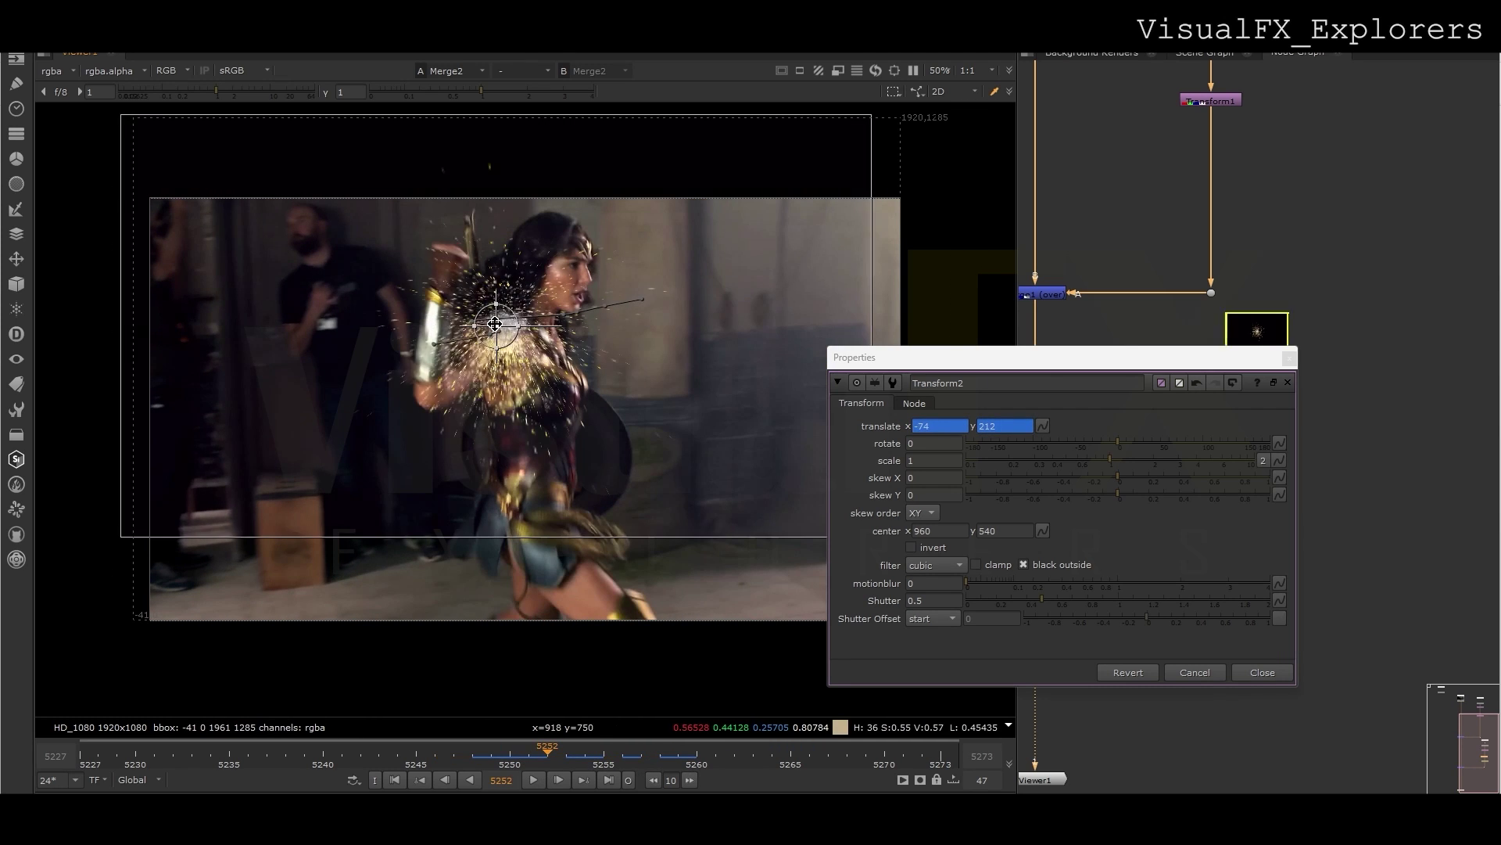
left_click(564, 756)
left_click_drag(484, 329, 478, 329)
left_click(587, 755)
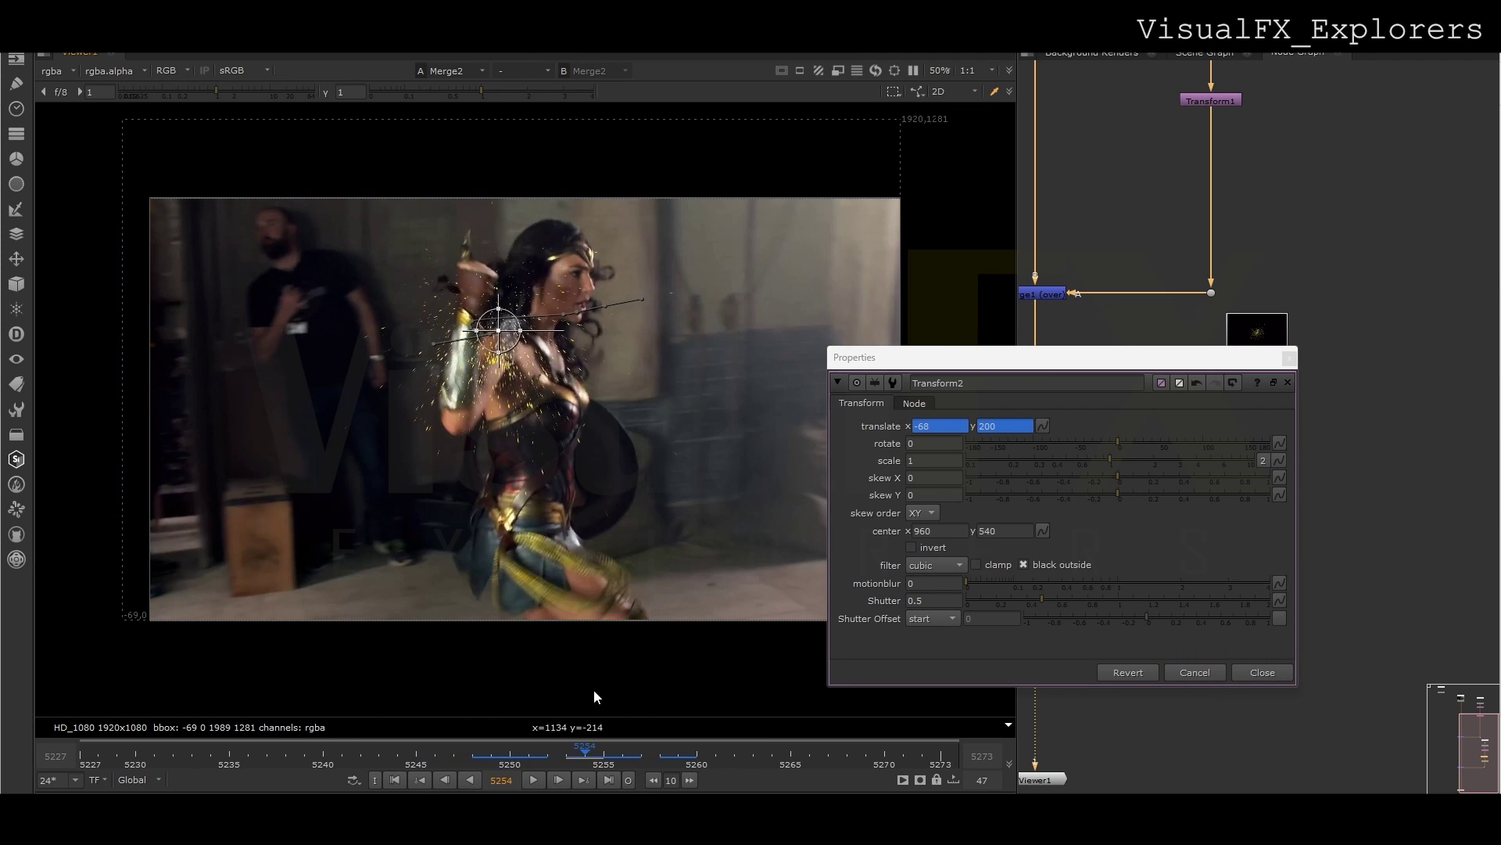
left_click_drag(596, 752, 622, 754)
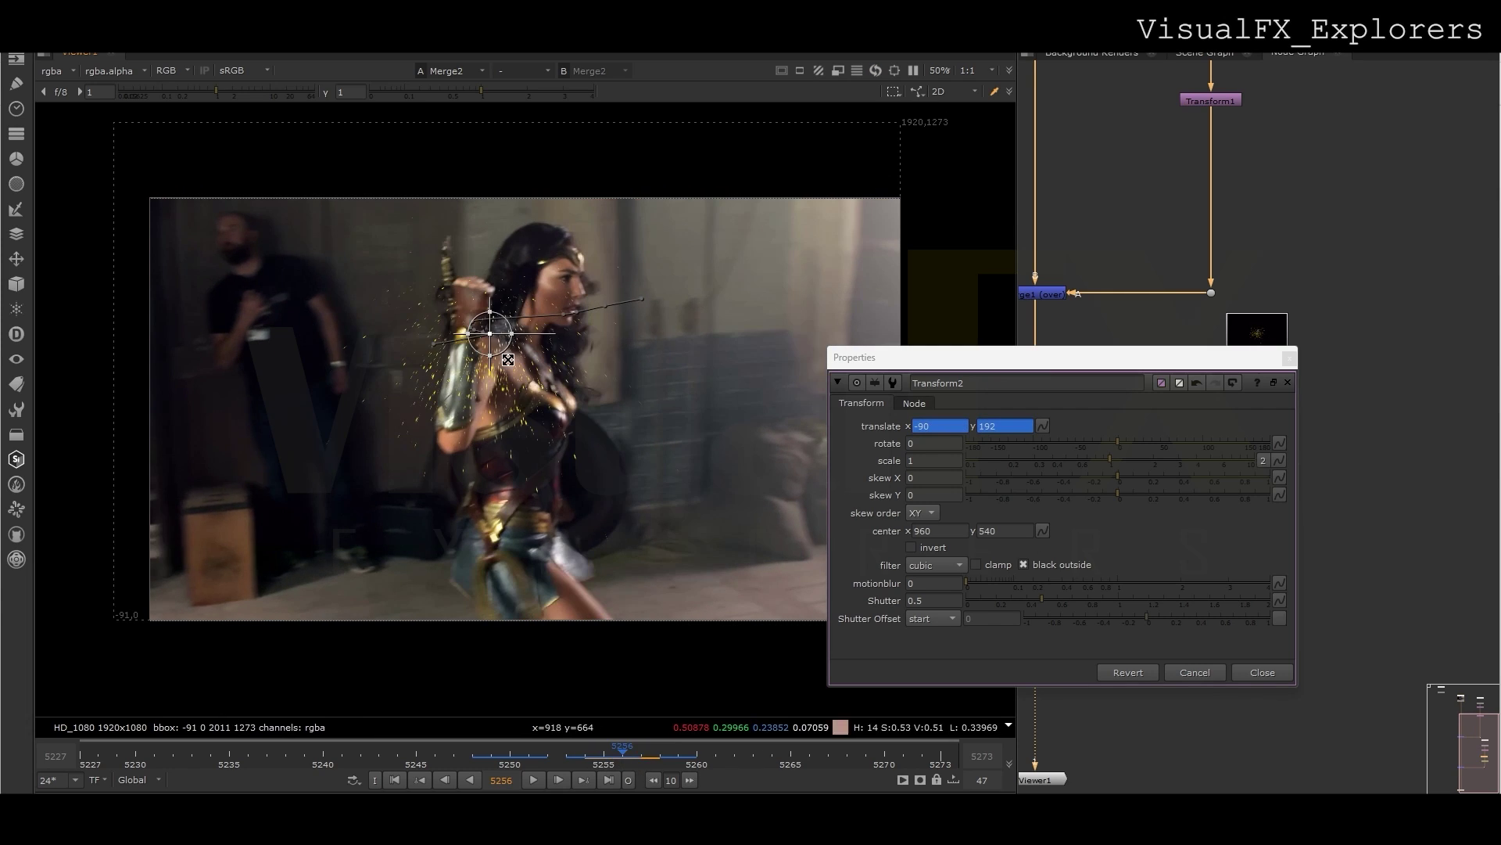
left_click(533, 780)
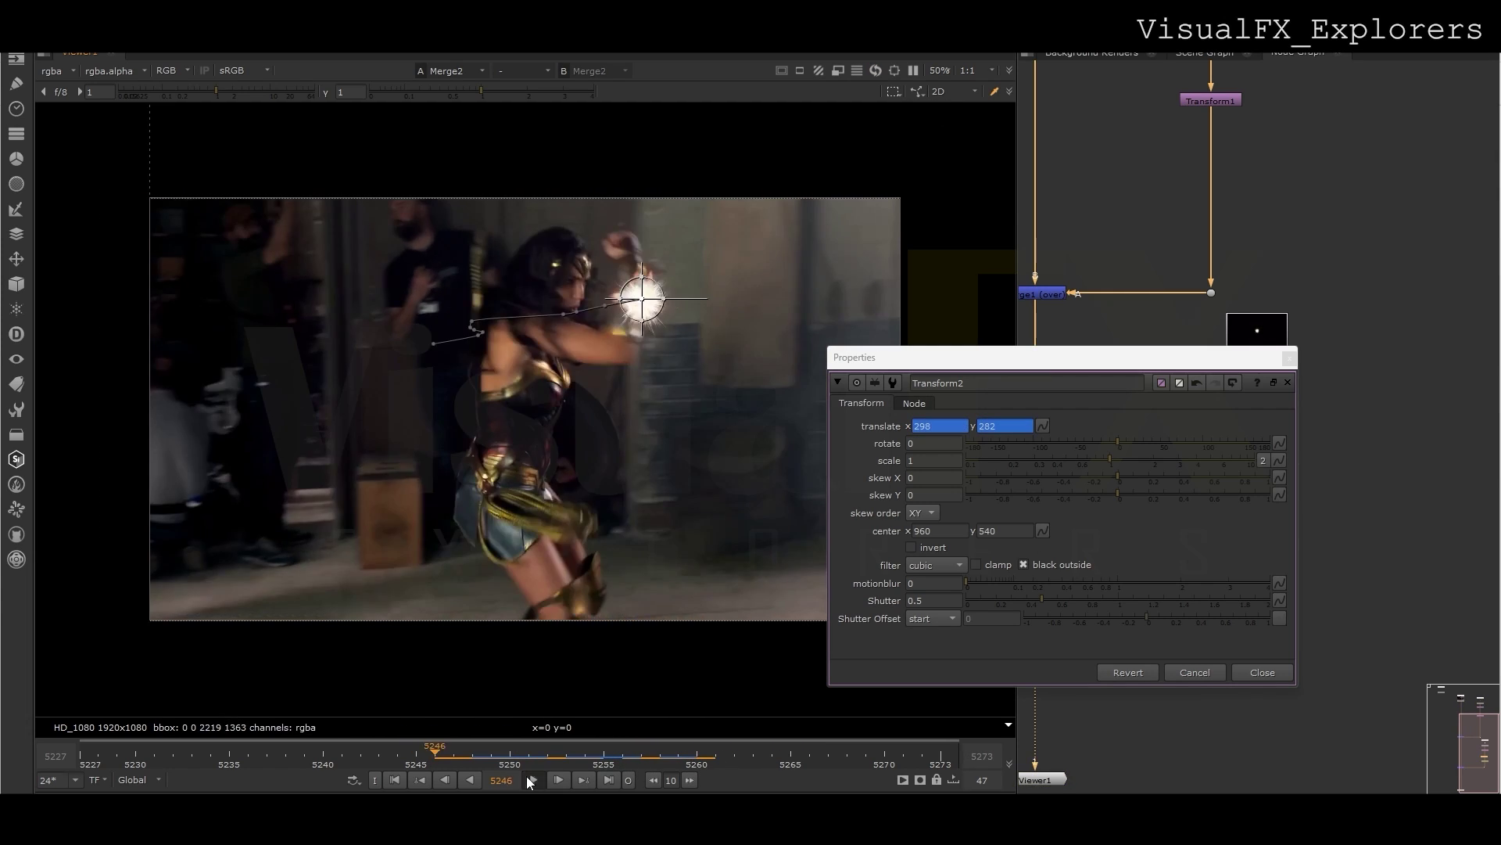
Re-key the sparks' position around frame 5248, placing them at 60, 266 on that frame, and review the playback
left_click(1289, 358)
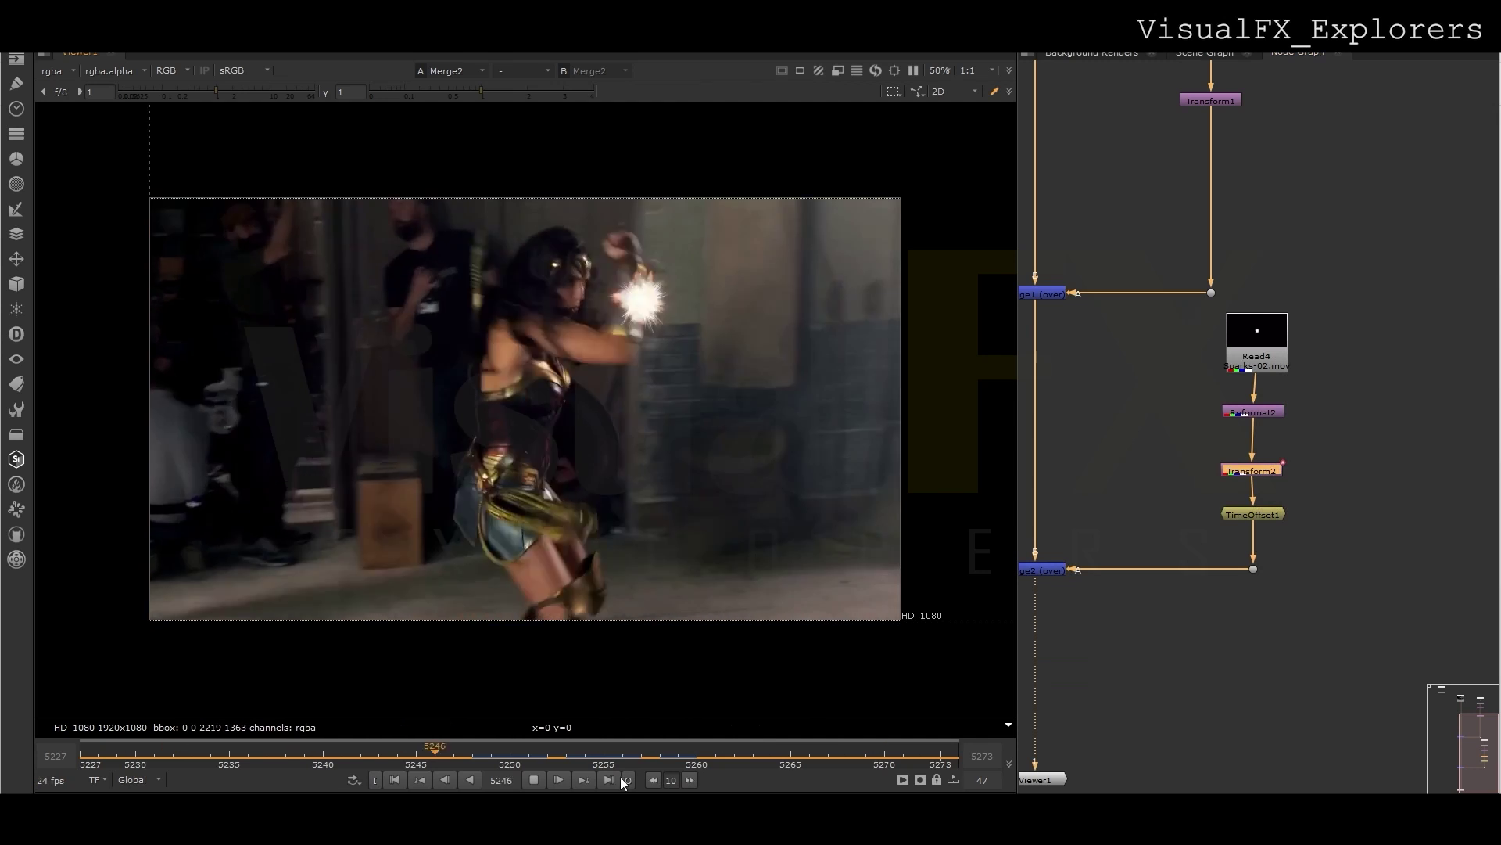
left_click(541, 780)
left_click_drag(528, 755, 471, 743)
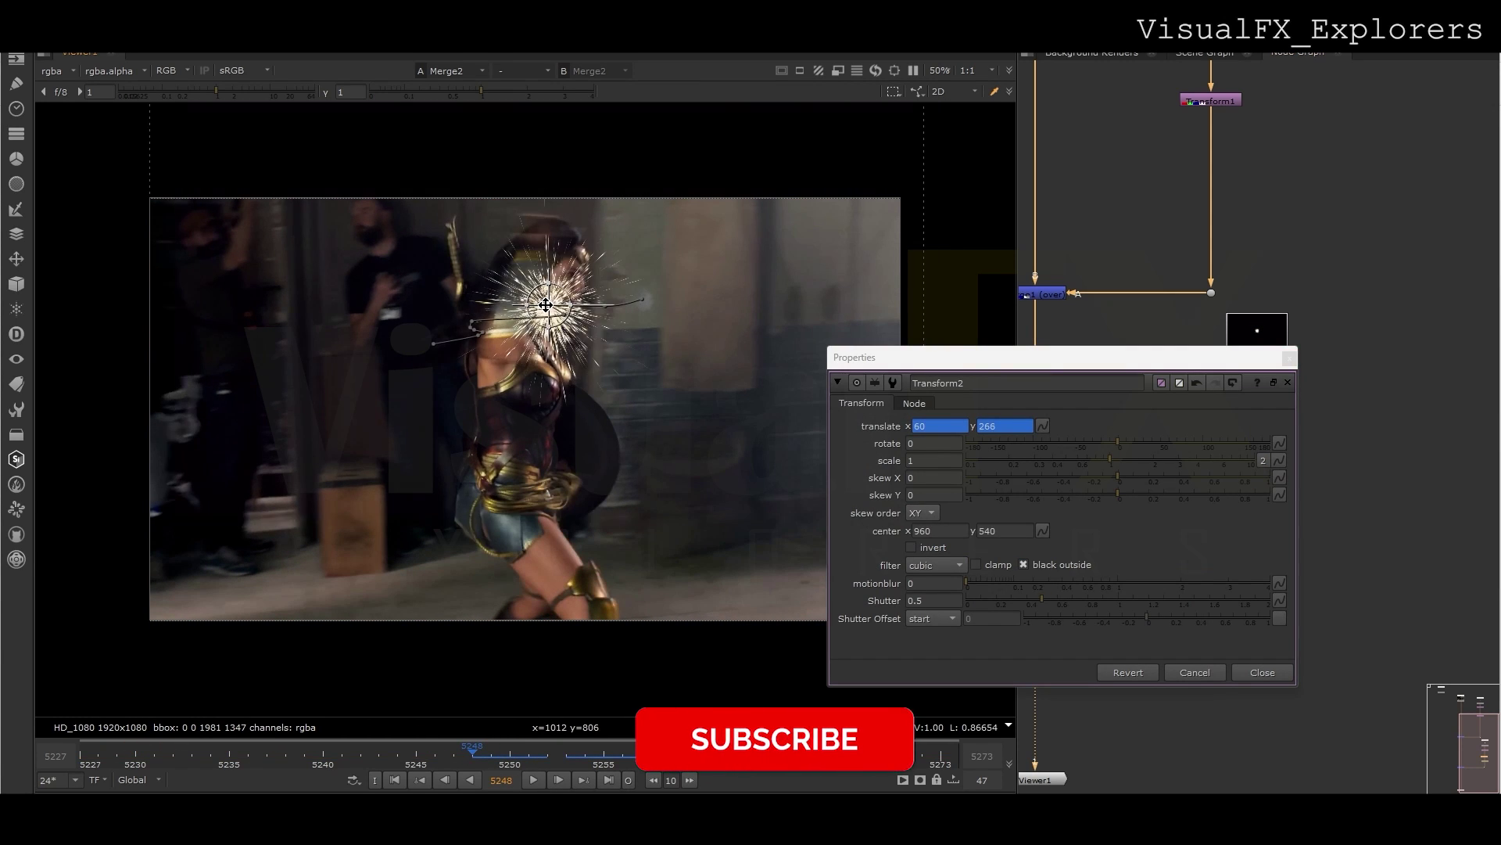
key("Right")
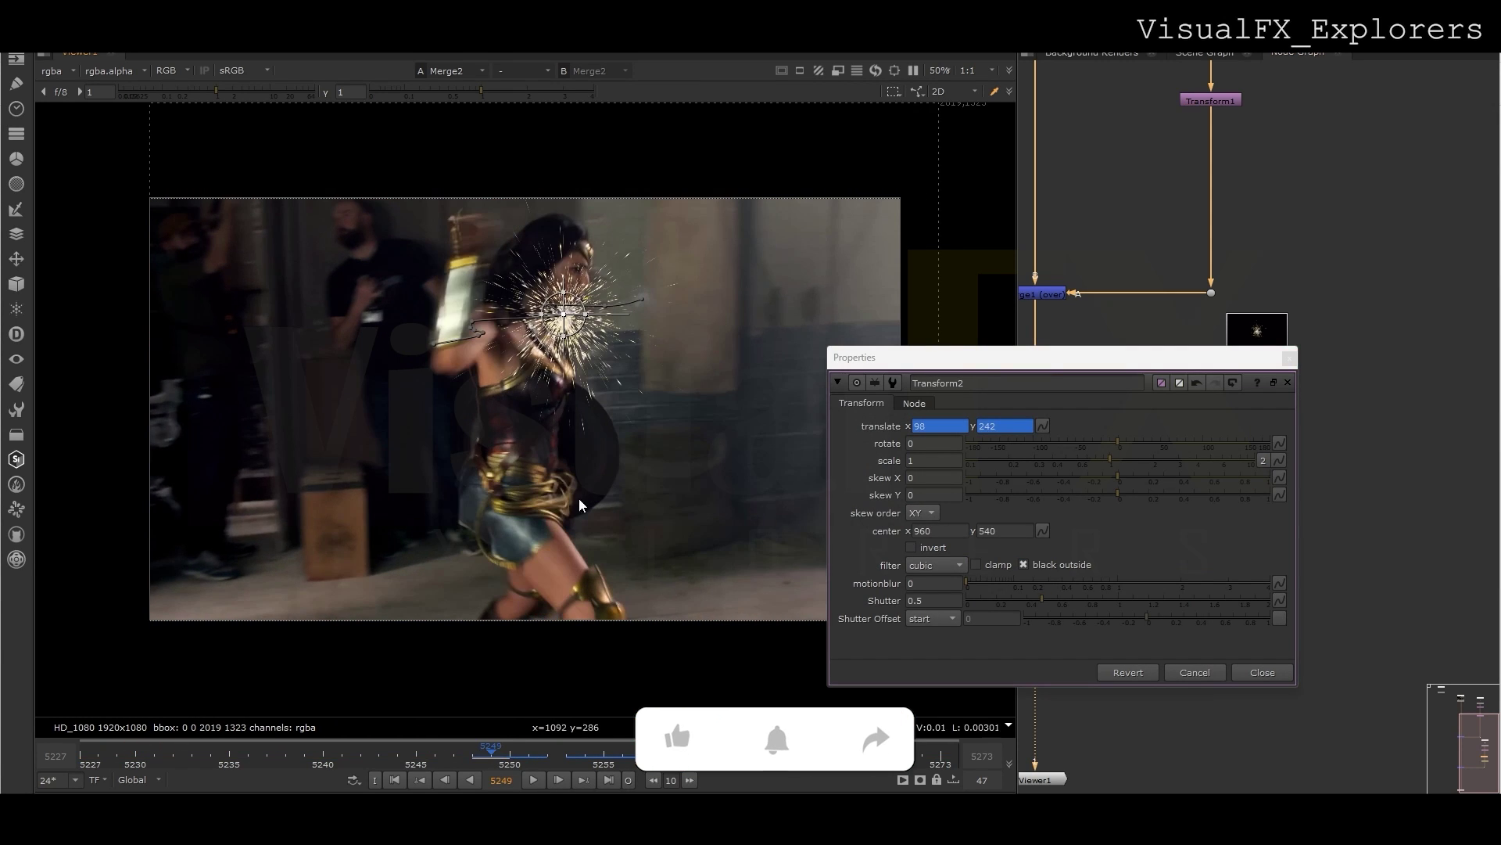
left_click(534, 780)
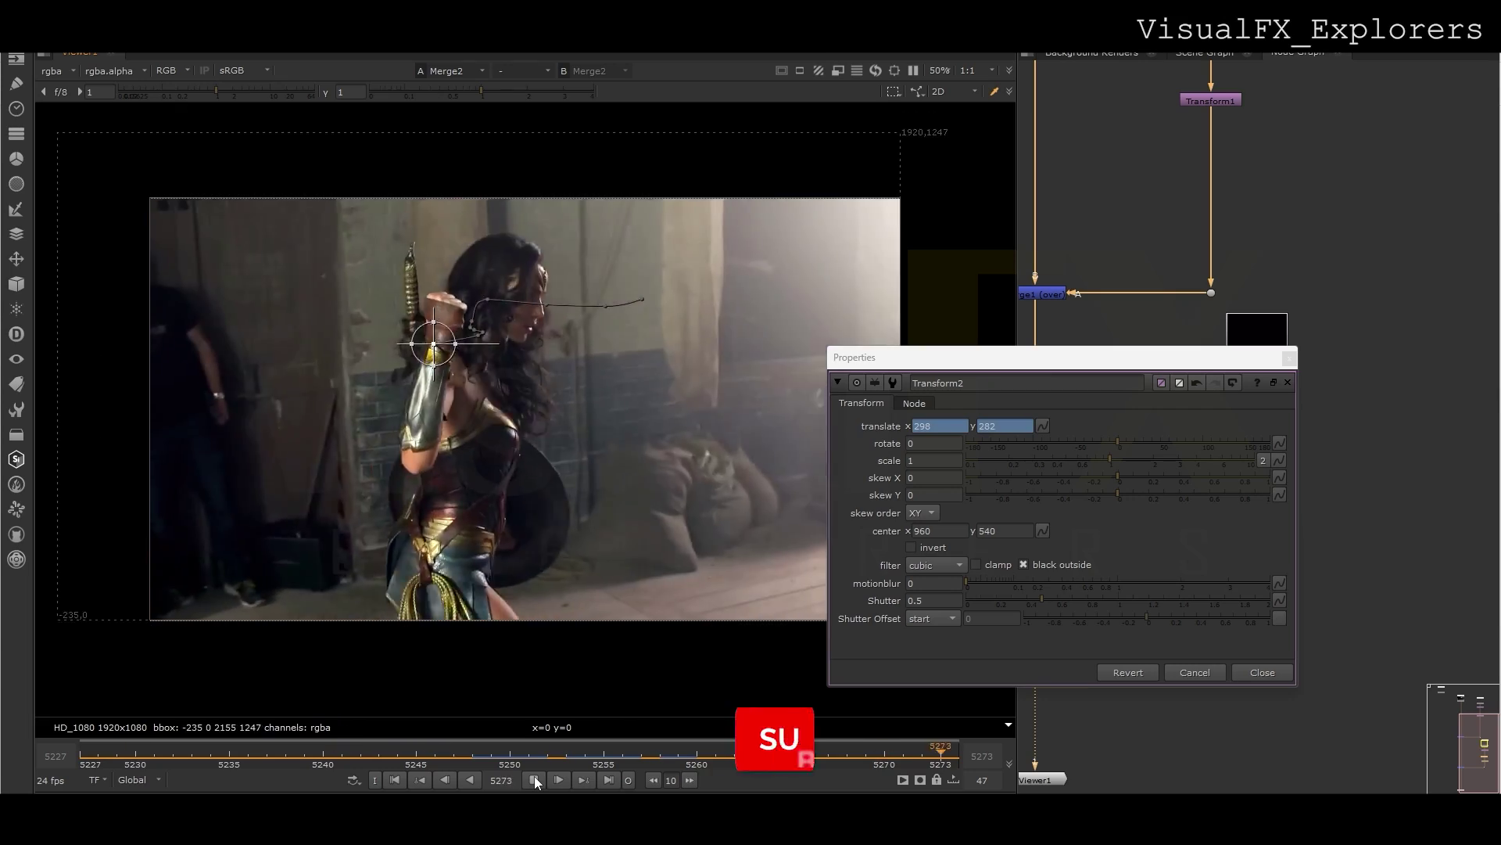
left_click(533, 779)
mouse_move(531, 762)
left_mouse_down()
mouse_move(653, 767)
mouse_move(435, 769)
mouse_move(804, 782)
mouse_move(554, 772)
mouse_move(559, 755)
mouse_move(527, 755)
left_mouse_up()
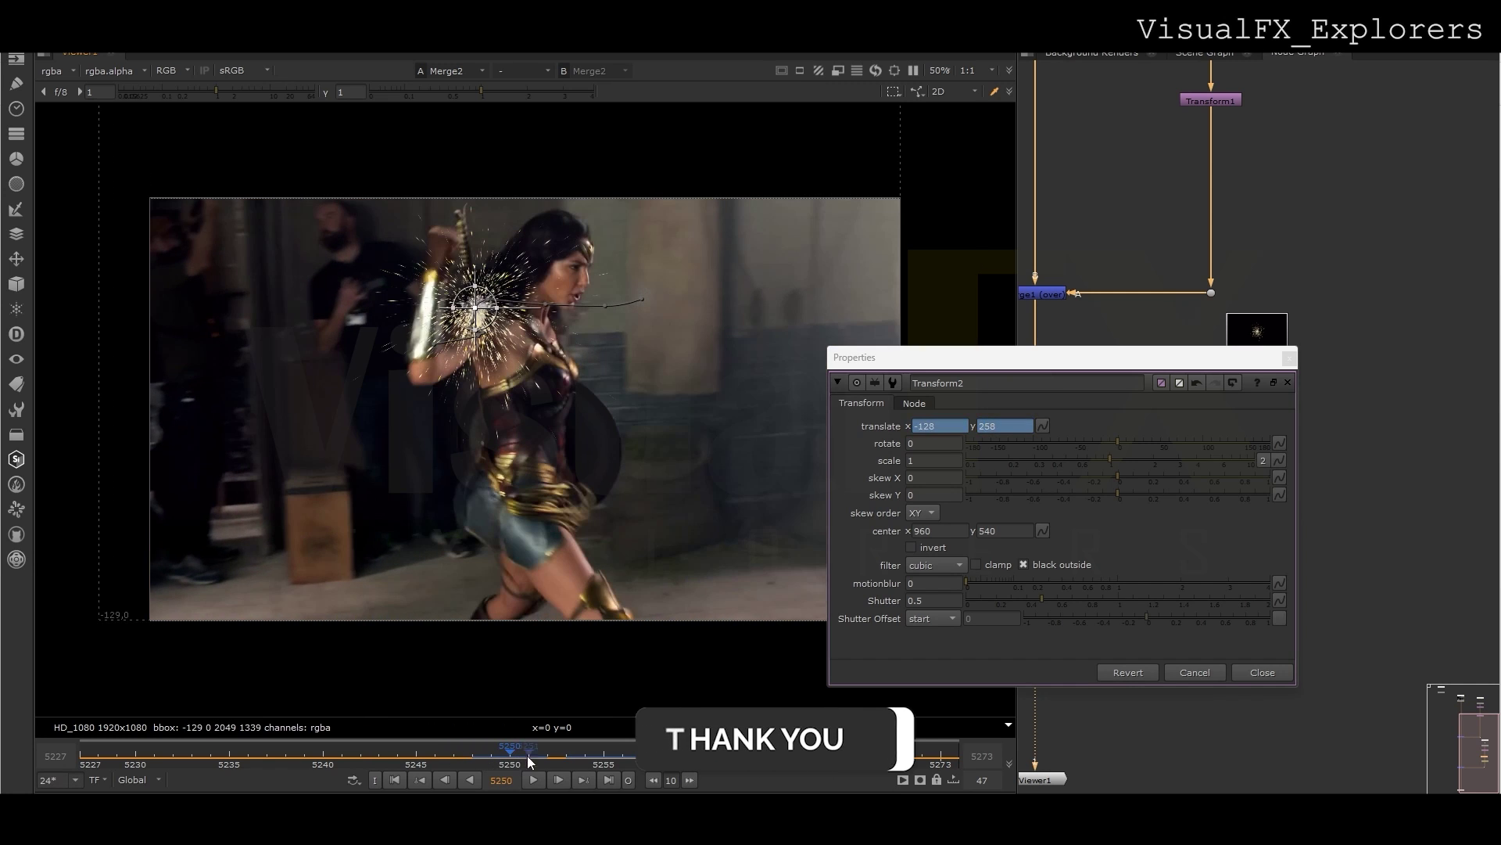
Replace the animated Transform2 with a fresh Transform node between Reformat2 and TimeOffset1, and open its properties
left_click(1290, 360)
key("t")
left_click(1289, 359)
left_click_drag(1223, 456, 1266, 458)
double_click(1267, 457)
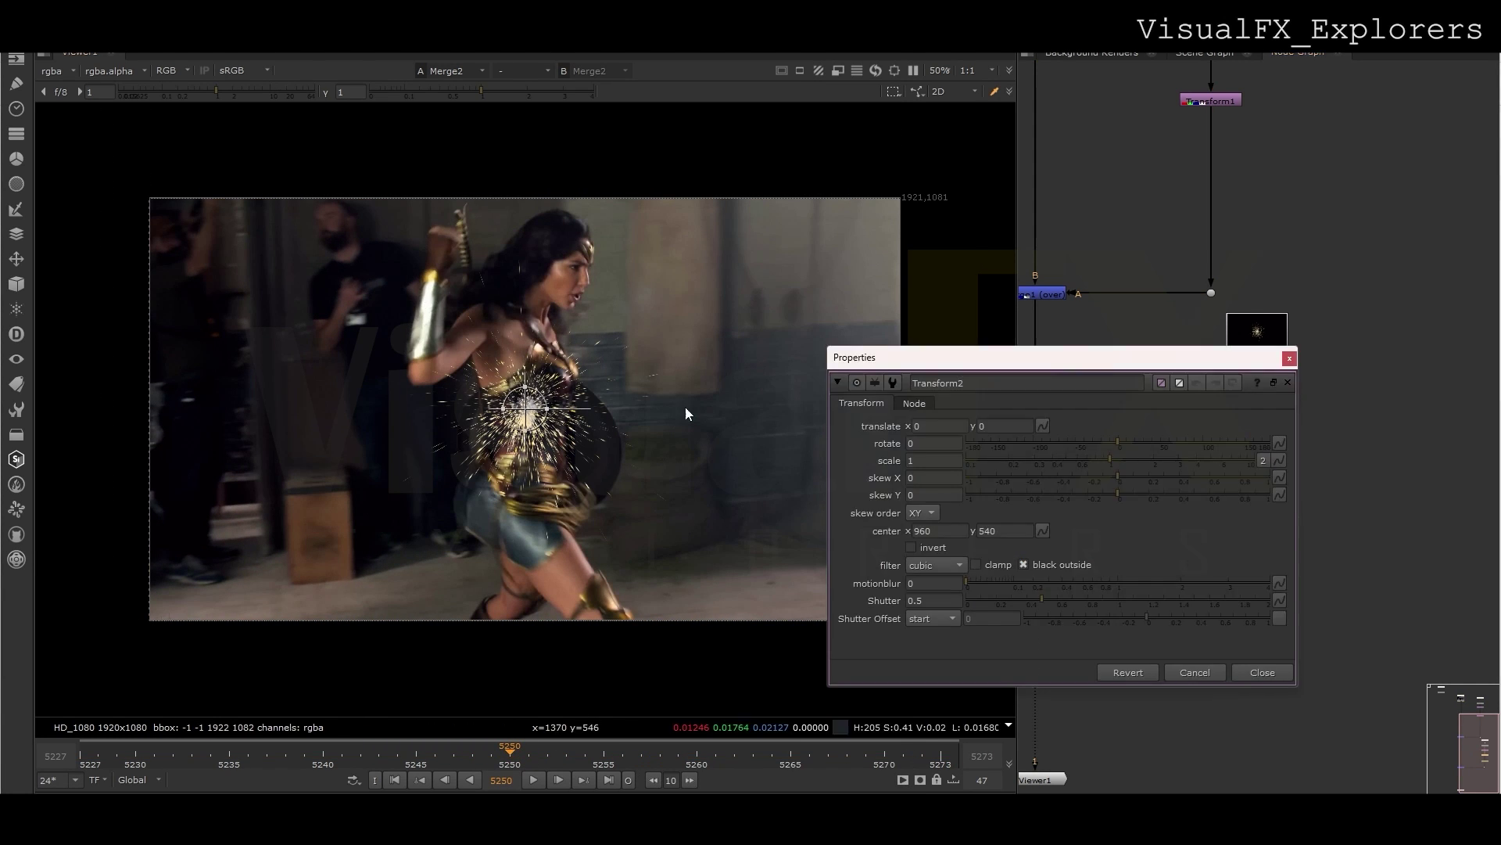
Place the sparks on the raised fist at frame 5246 with a translate of 294, 266 and animate it
left_click(452, 755)
mouse_move(459, 760)
left_mouse_down()
mouse_move(471, 757)
mouse_move(440, 755)
left_mouse_up()
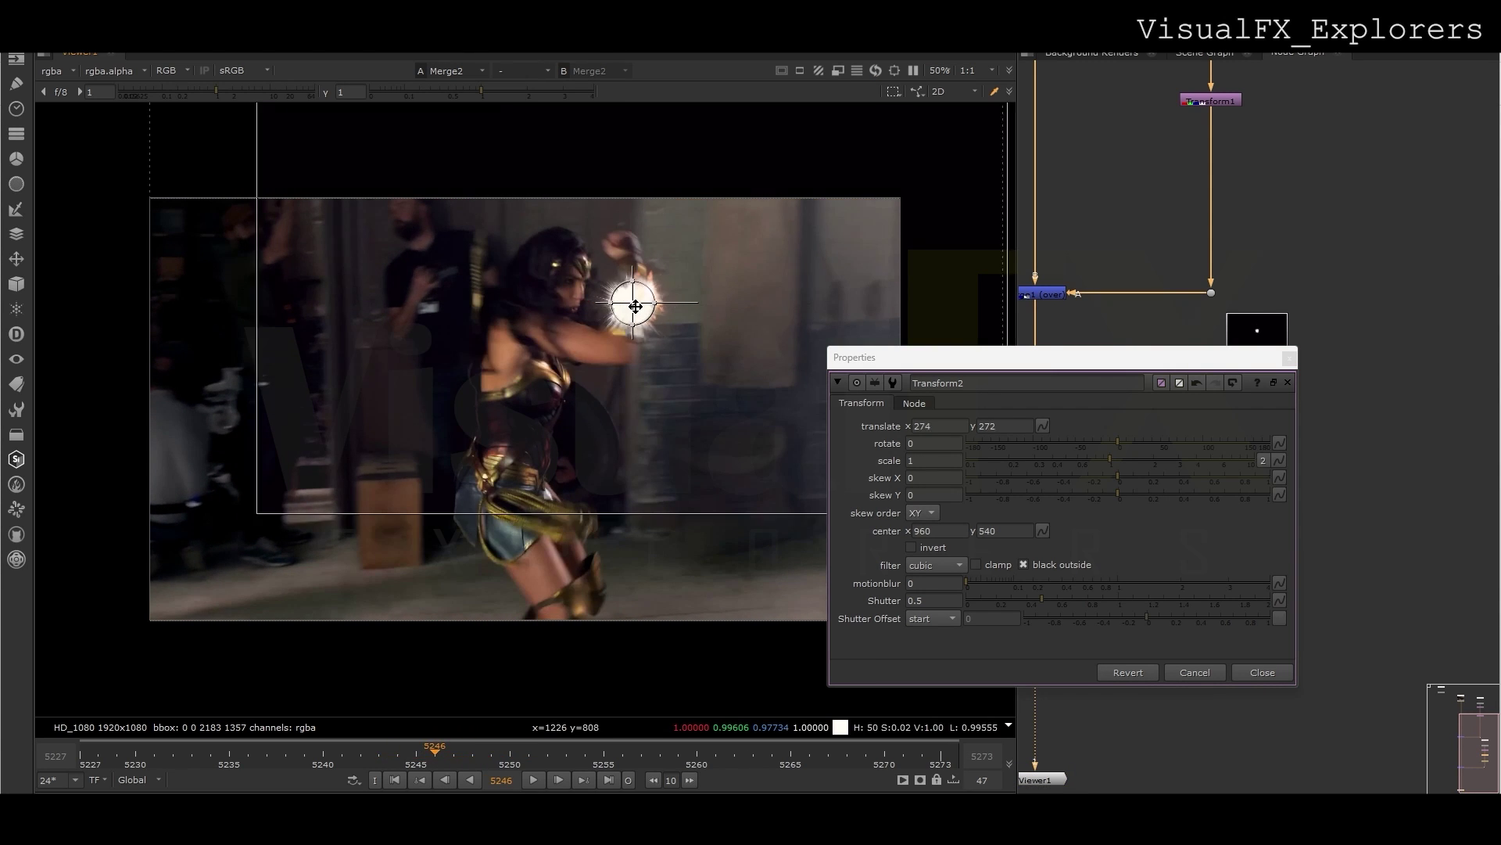
left_click(1078, 430)
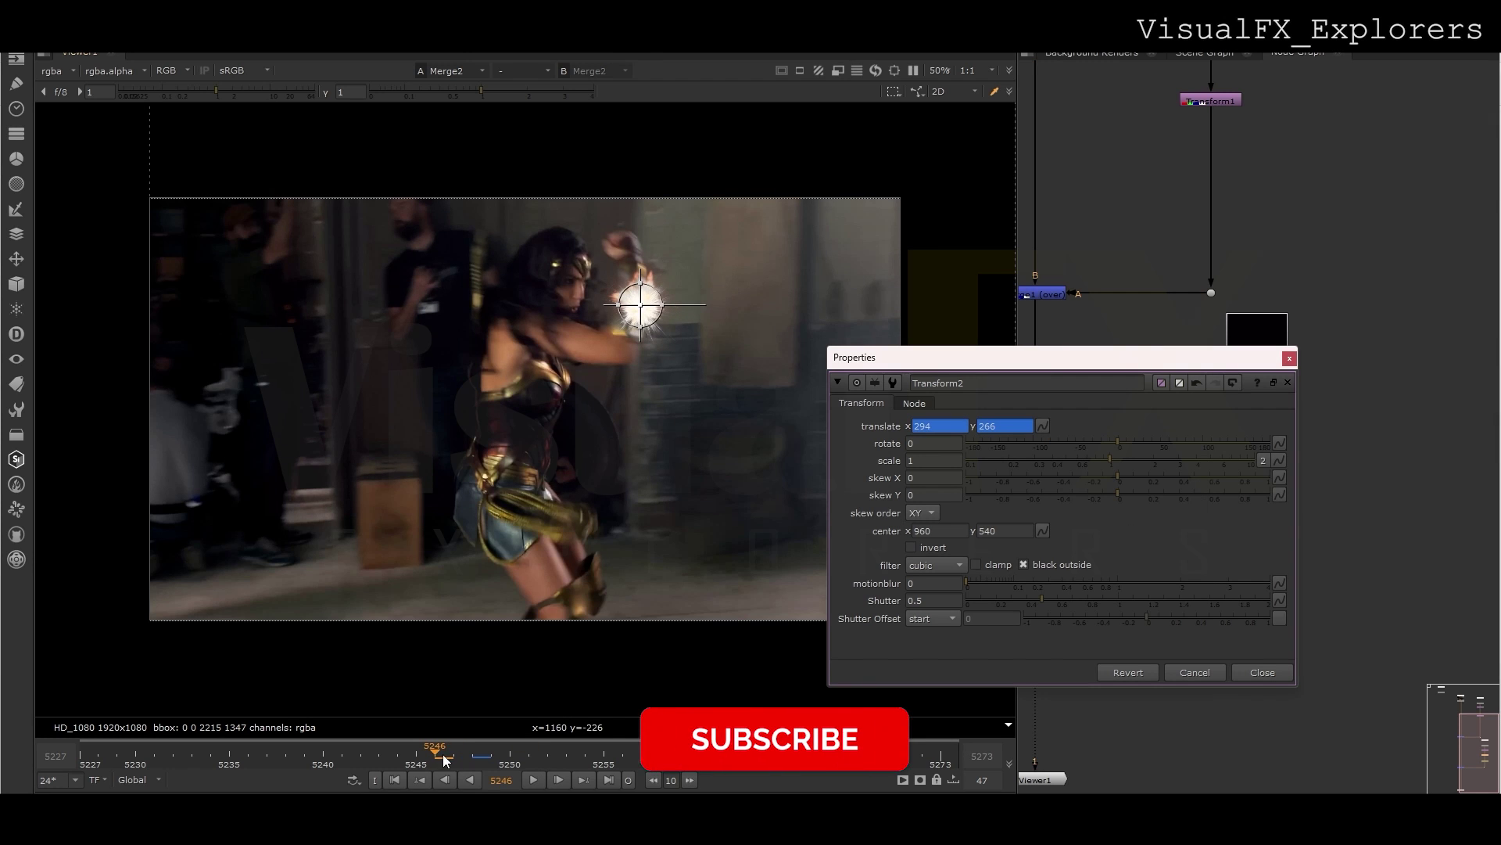
Keyframe the sparks drifting slightly over the following frames, with a translate of 228, 260 at frame 5250
left_click(462, 759)
left_click_drag(464, 760, 695, 757)
left_click_drag(624, 315, 615, 320)
left_click(534, 780)
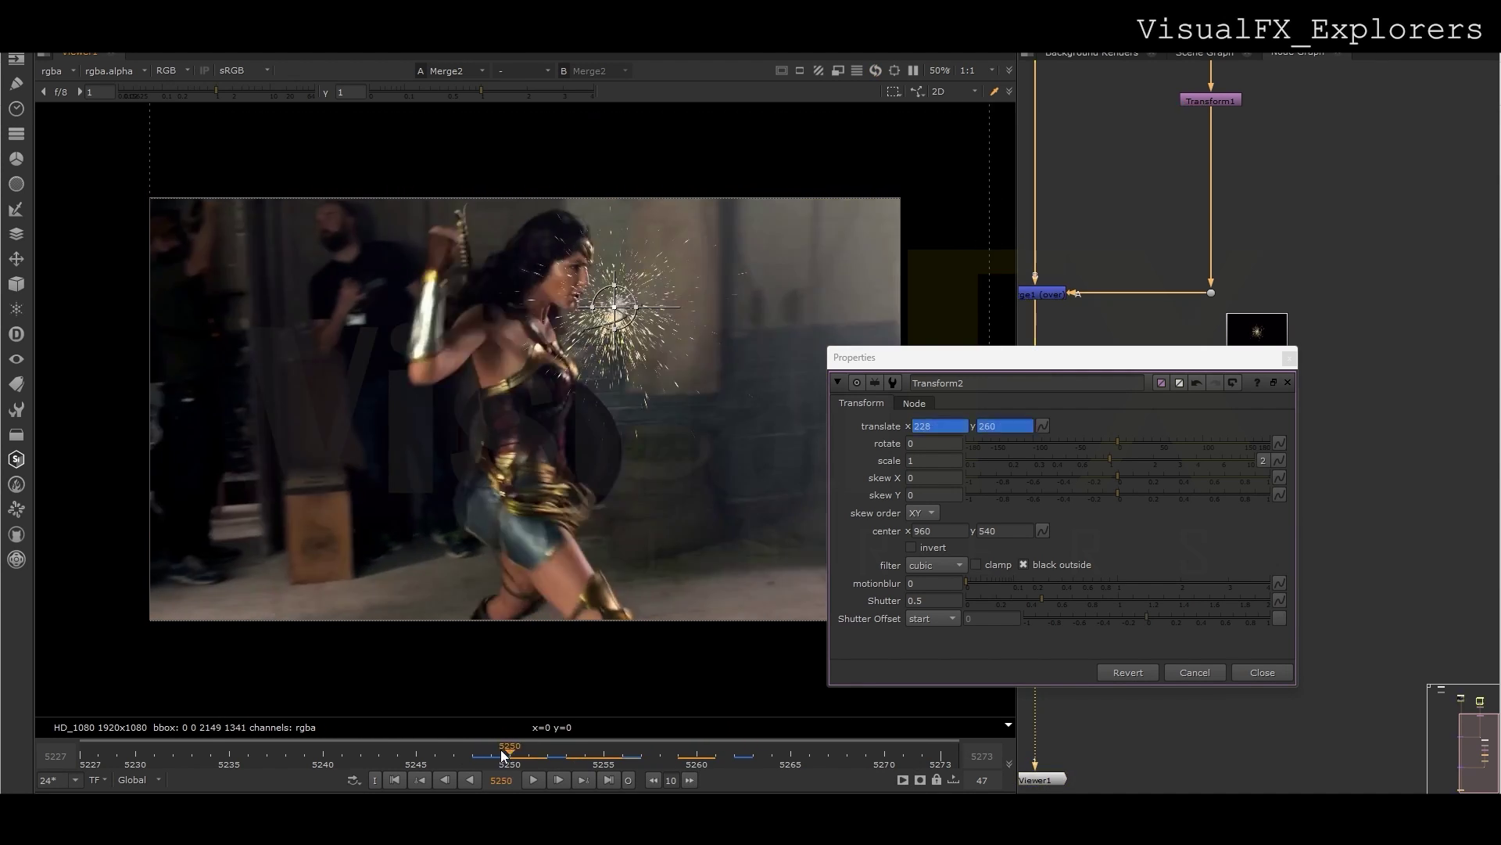
Play back the shot, check the muzzle flash's Transform1 settings, and examine the sparks and flash around frame 5246
left_click(1289, 357)
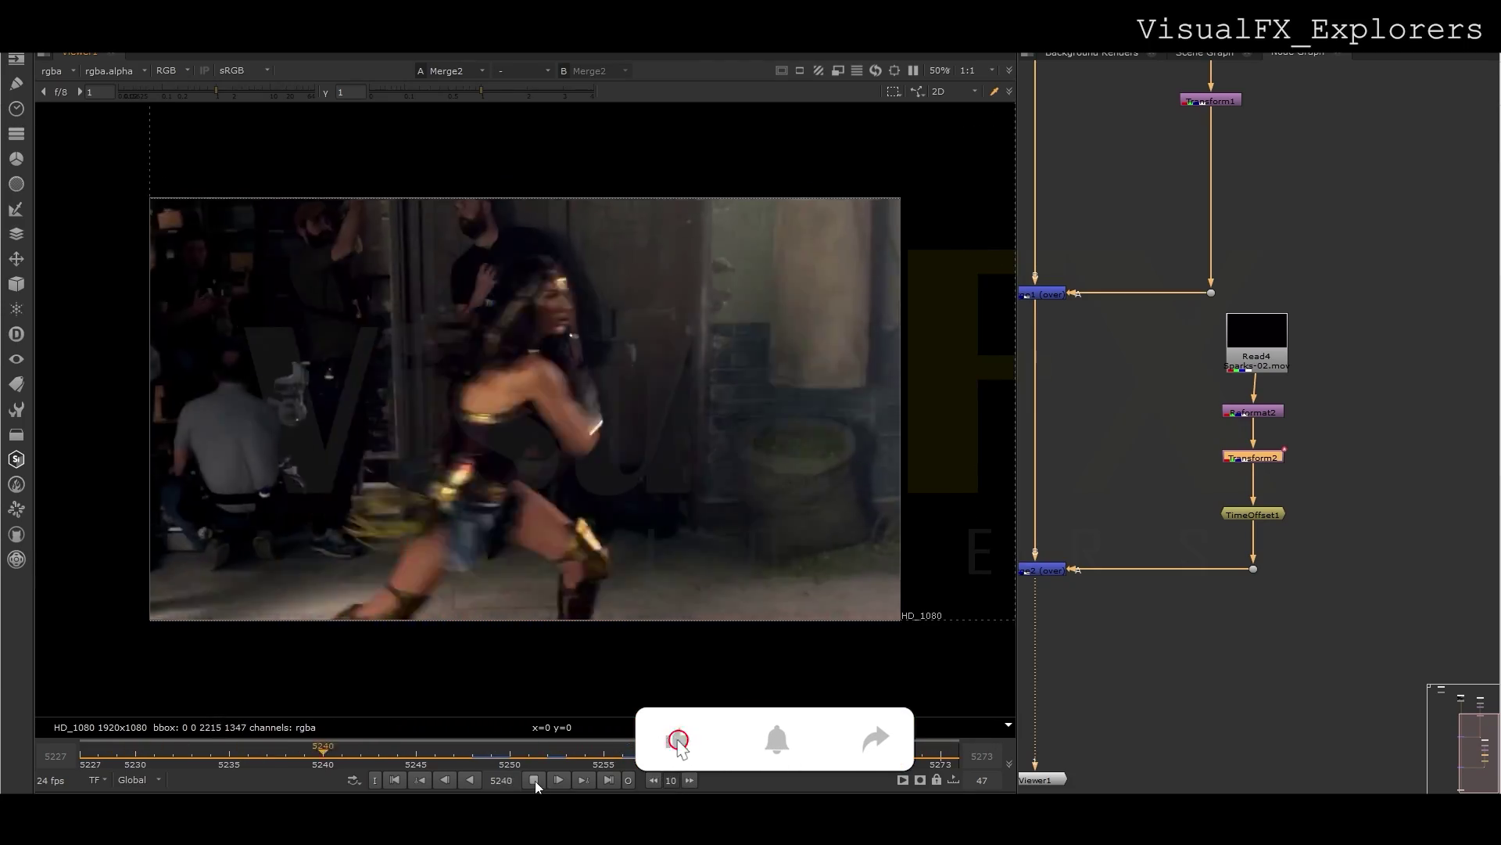
left_click(538, 781)
left_click_drag(323, 757, 420, 757)
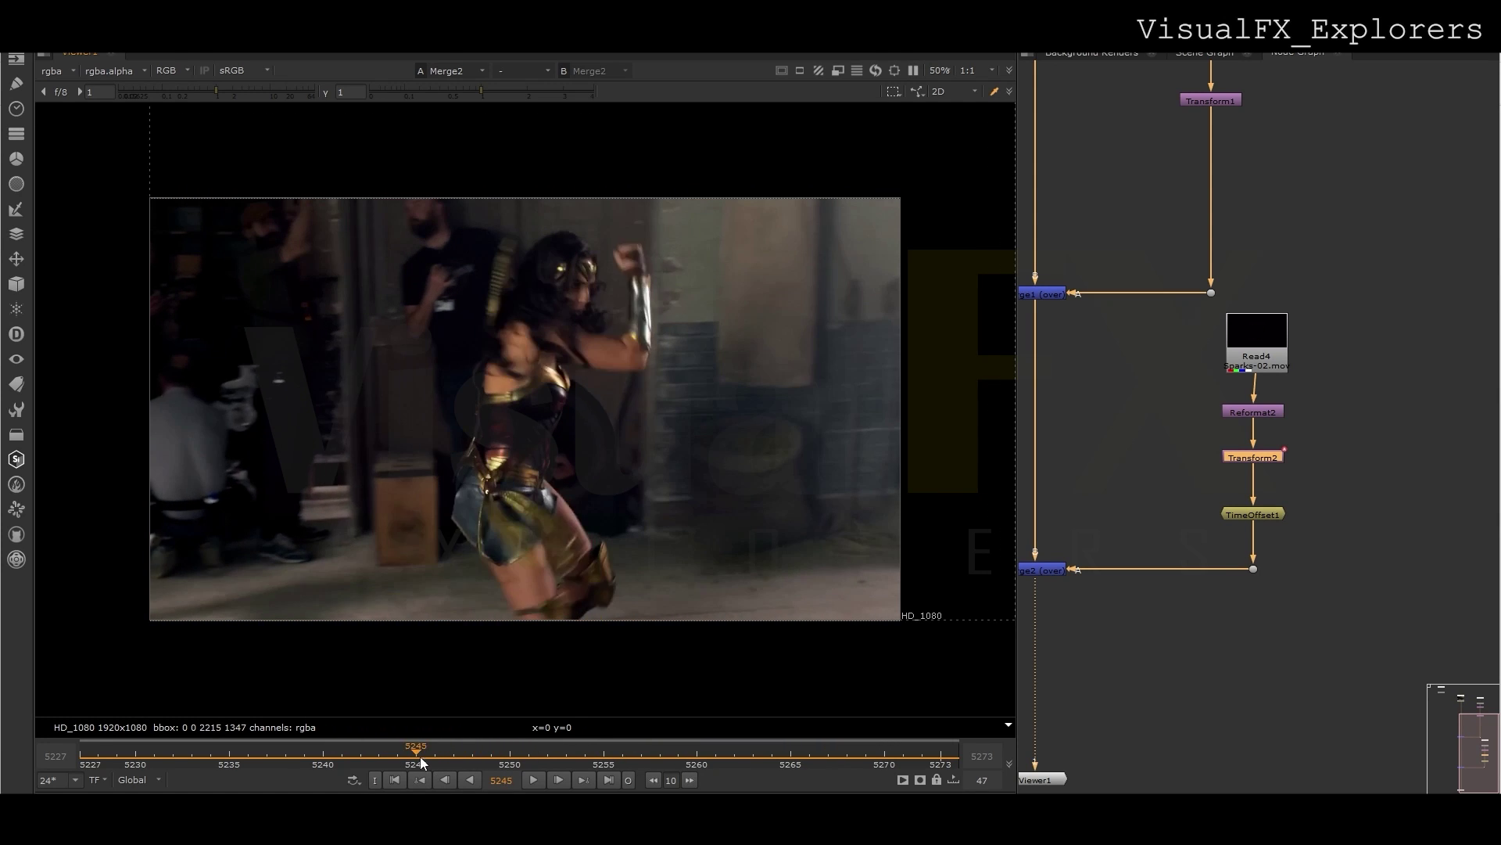
middle_click_drag(1252, 367, 1237, 548)
double_click(1203, 294)
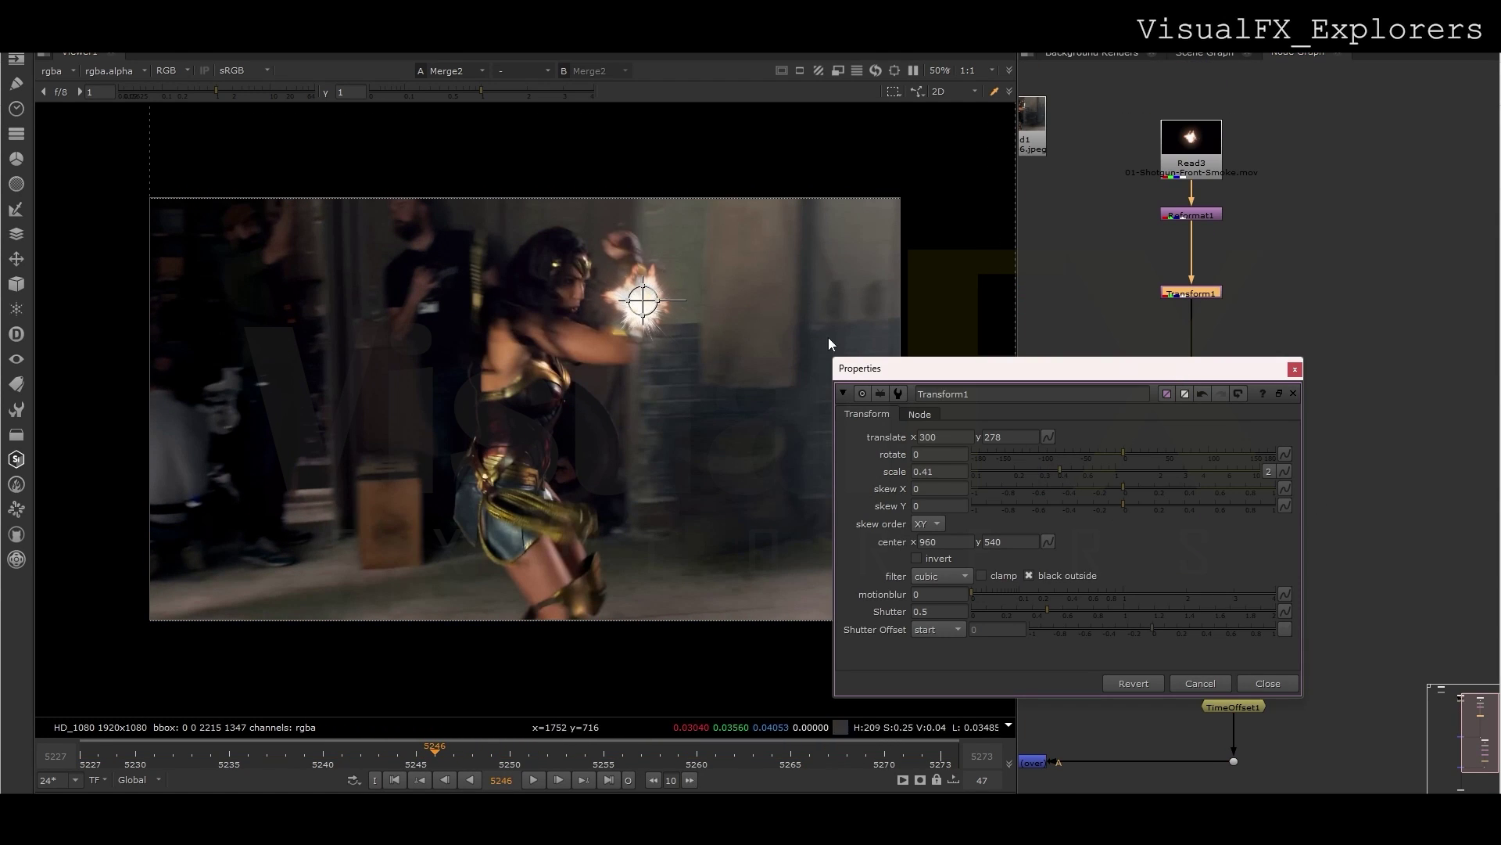
left_click(1296, 369)
left_click_drag(336, 752, 453, 777)
left_click(438, 779)
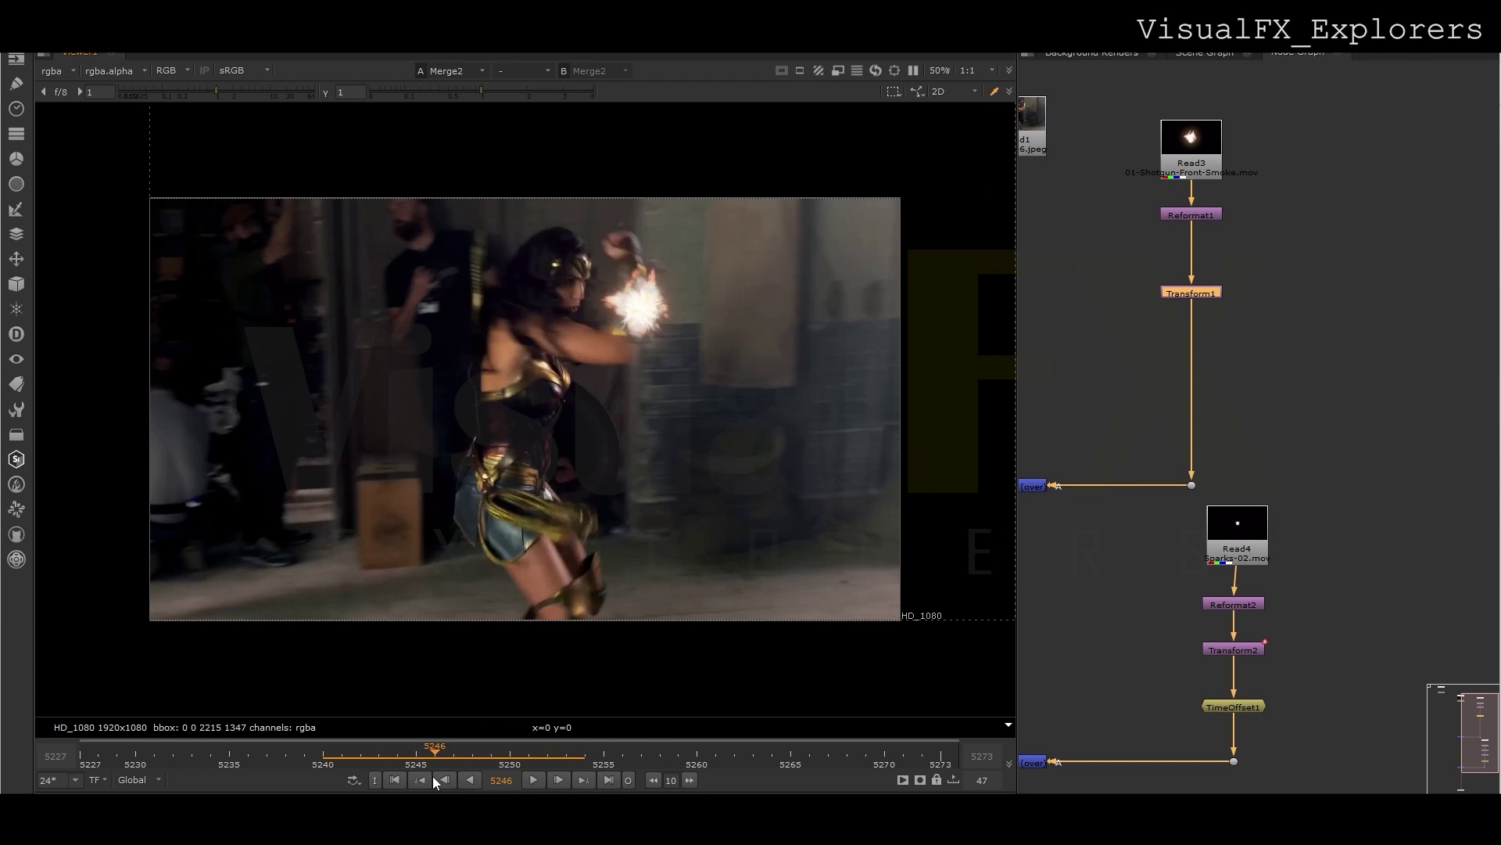
left_click_drag(499, 782, 454, 793)
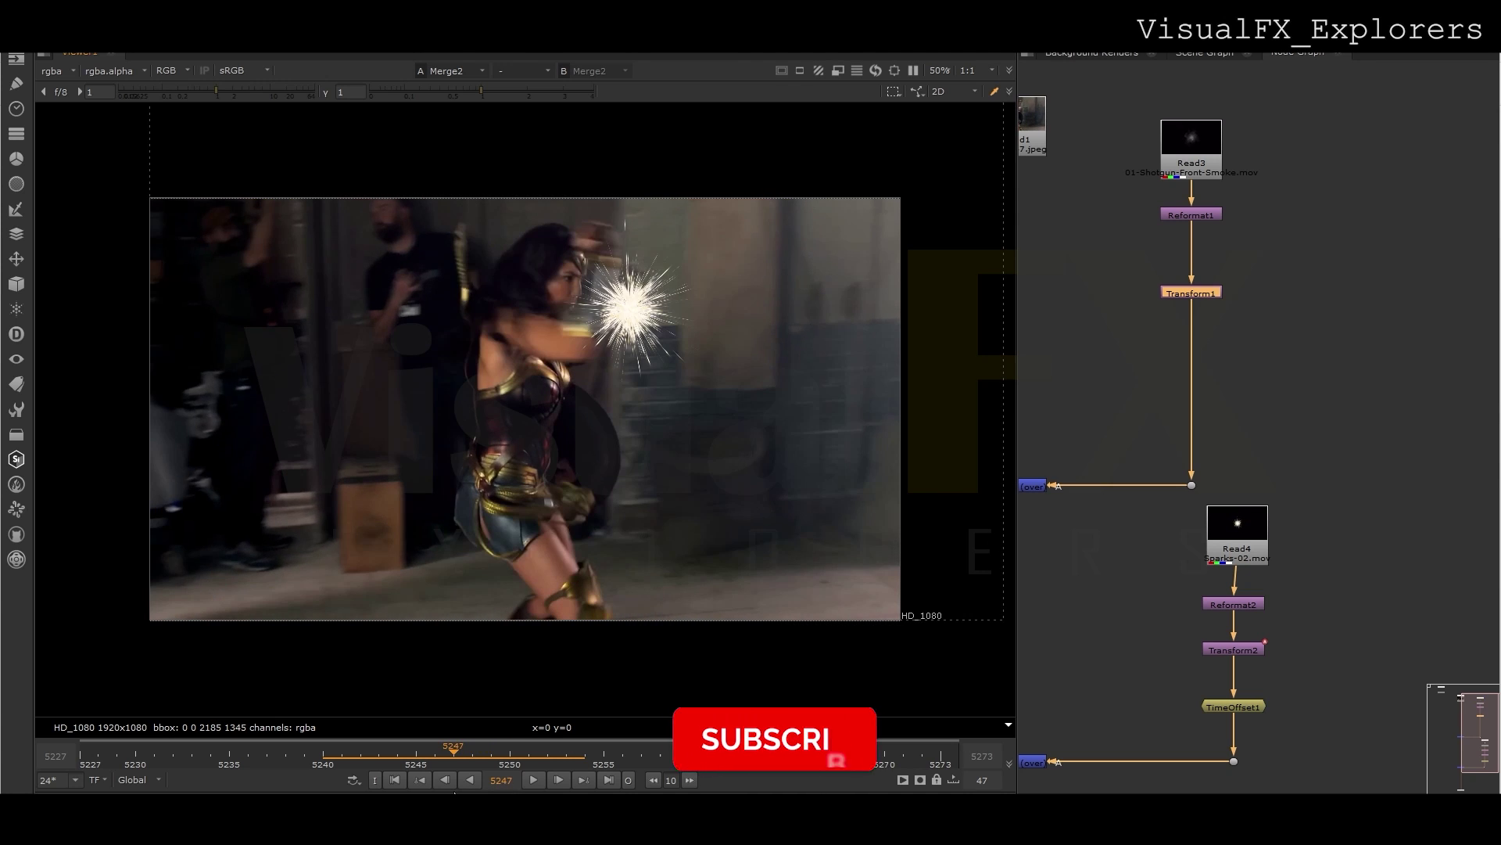
Set TimeOffset1's time offset to -3 frames, check it around frame 5246, and play back the shot
double_click(1234, 707)
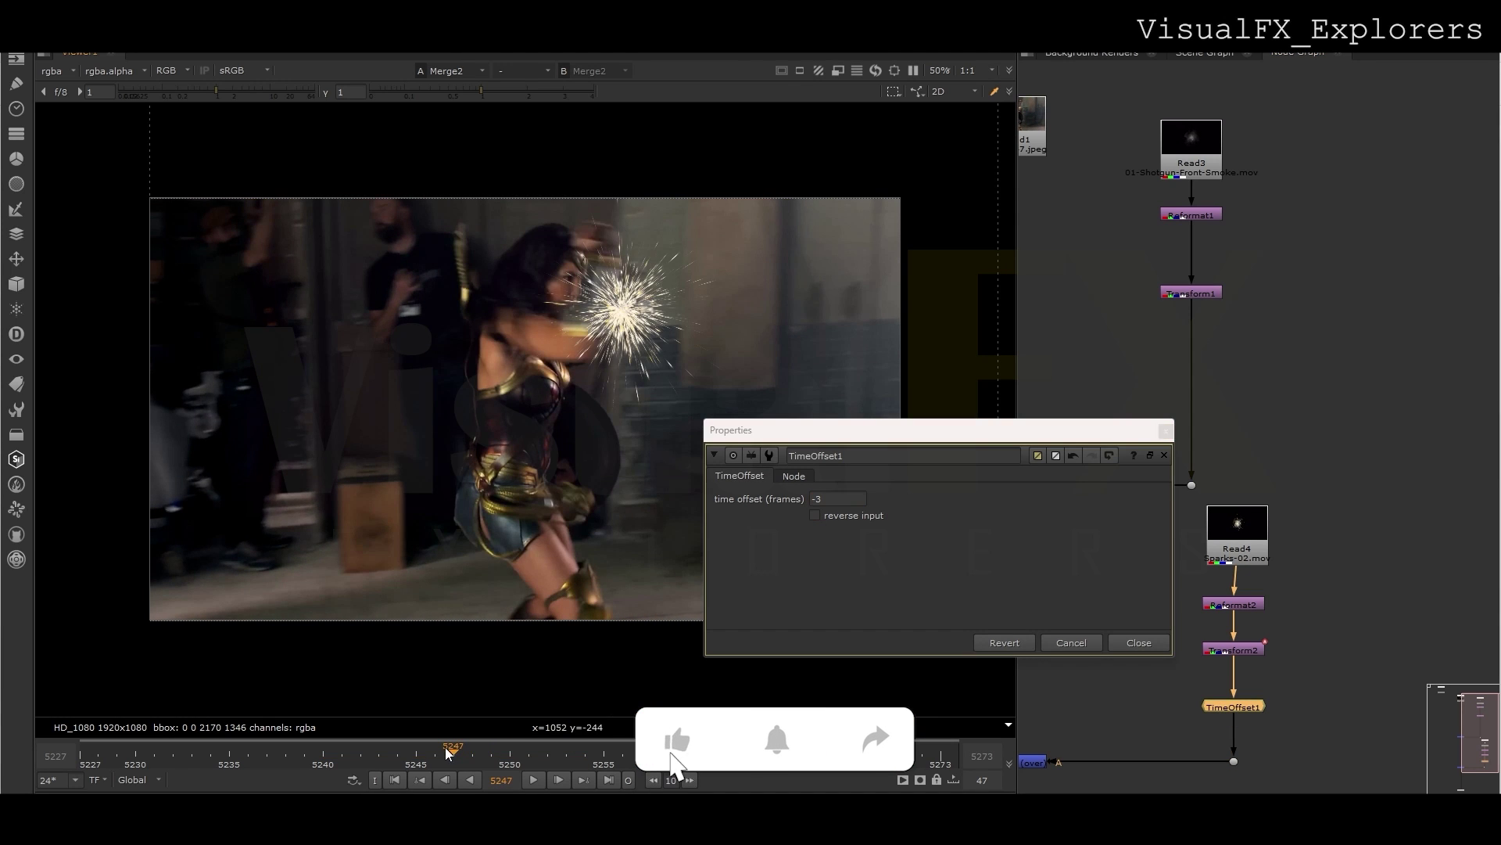
mouse_move(448, 753)
left_mouse_down()
mouse_move(384, 756)
mouse_move(488, 763)
mouse_move(436, 760)
left_mouse_up()
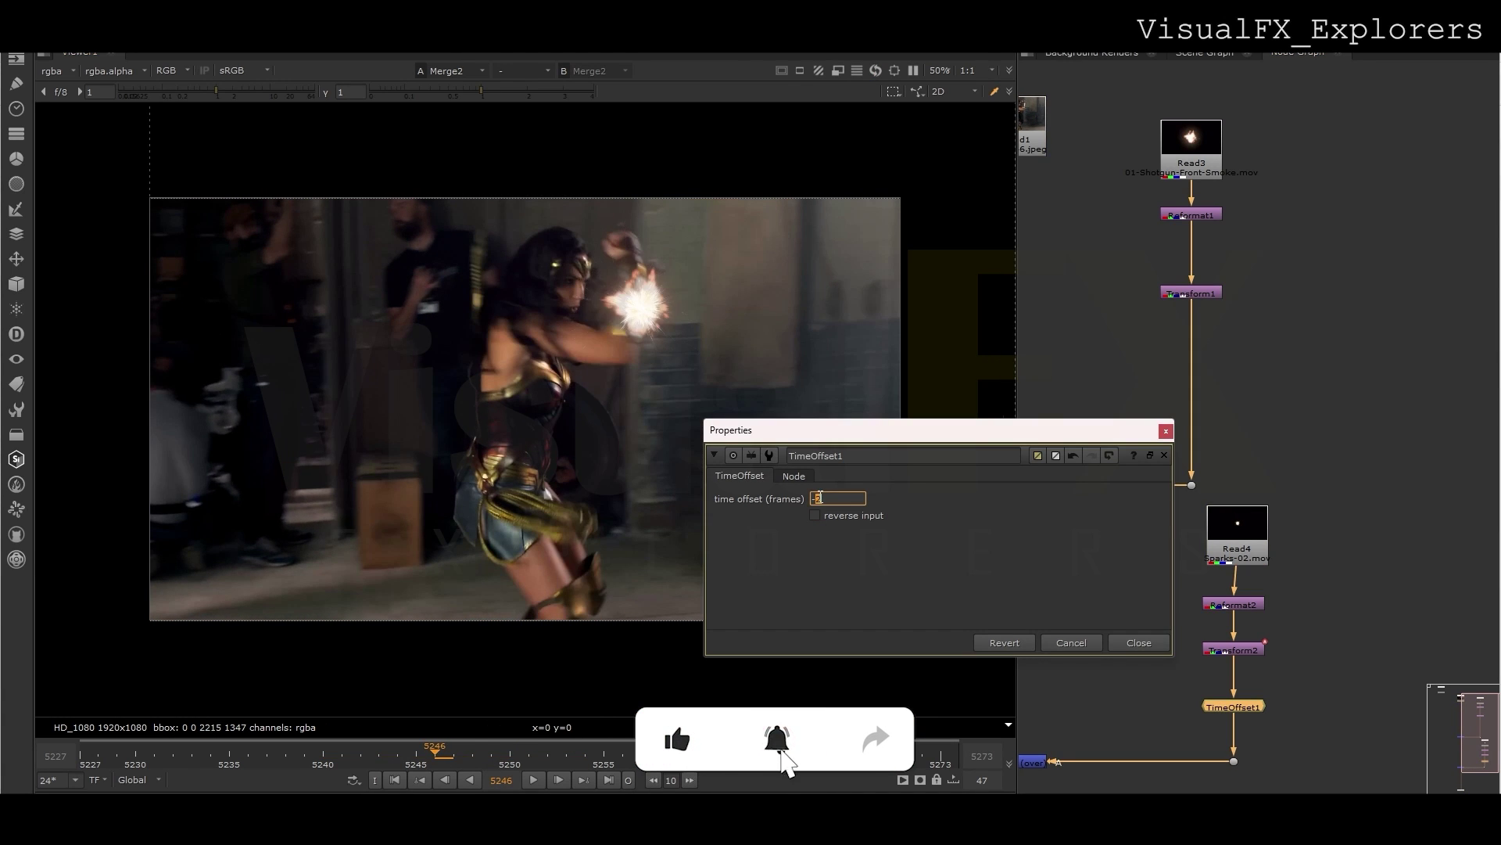
left_click(533, 780)
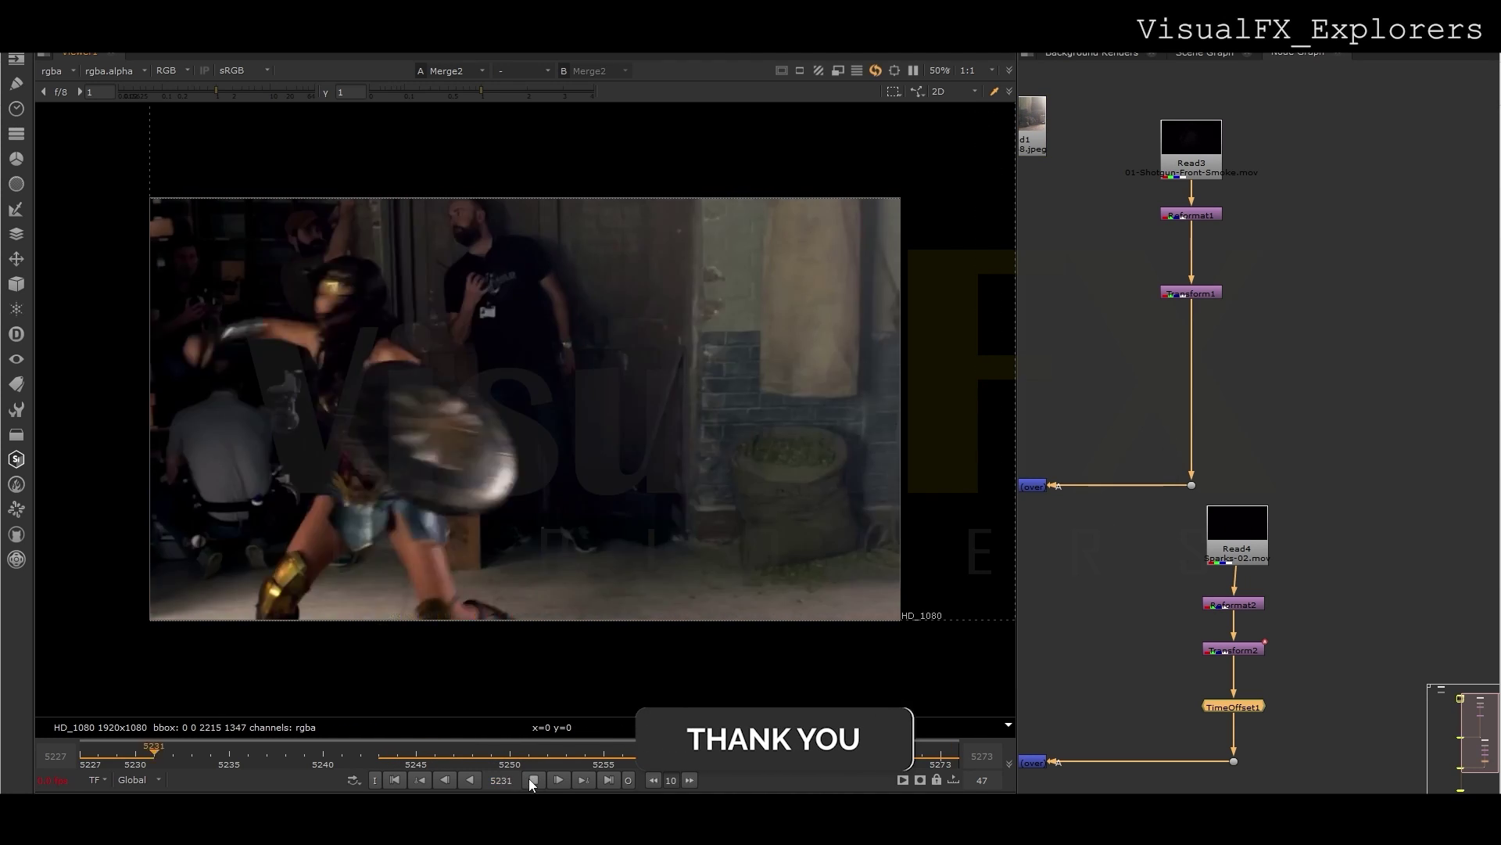
At frame 5246, add a Saturation node after Transform1 in the muzzle flash branch and reduce the flash's saturation
left_click(528, 777)
left_click_drag(508, 757, 443, 753)
middle_click_drag(1179, 396, 1212, 320)
left_click(1140, 599)
left_click(1212, 321)
key("Tab")
type("sat")
key("Return")
left_click_drag(1208, 319, 1262, 302)
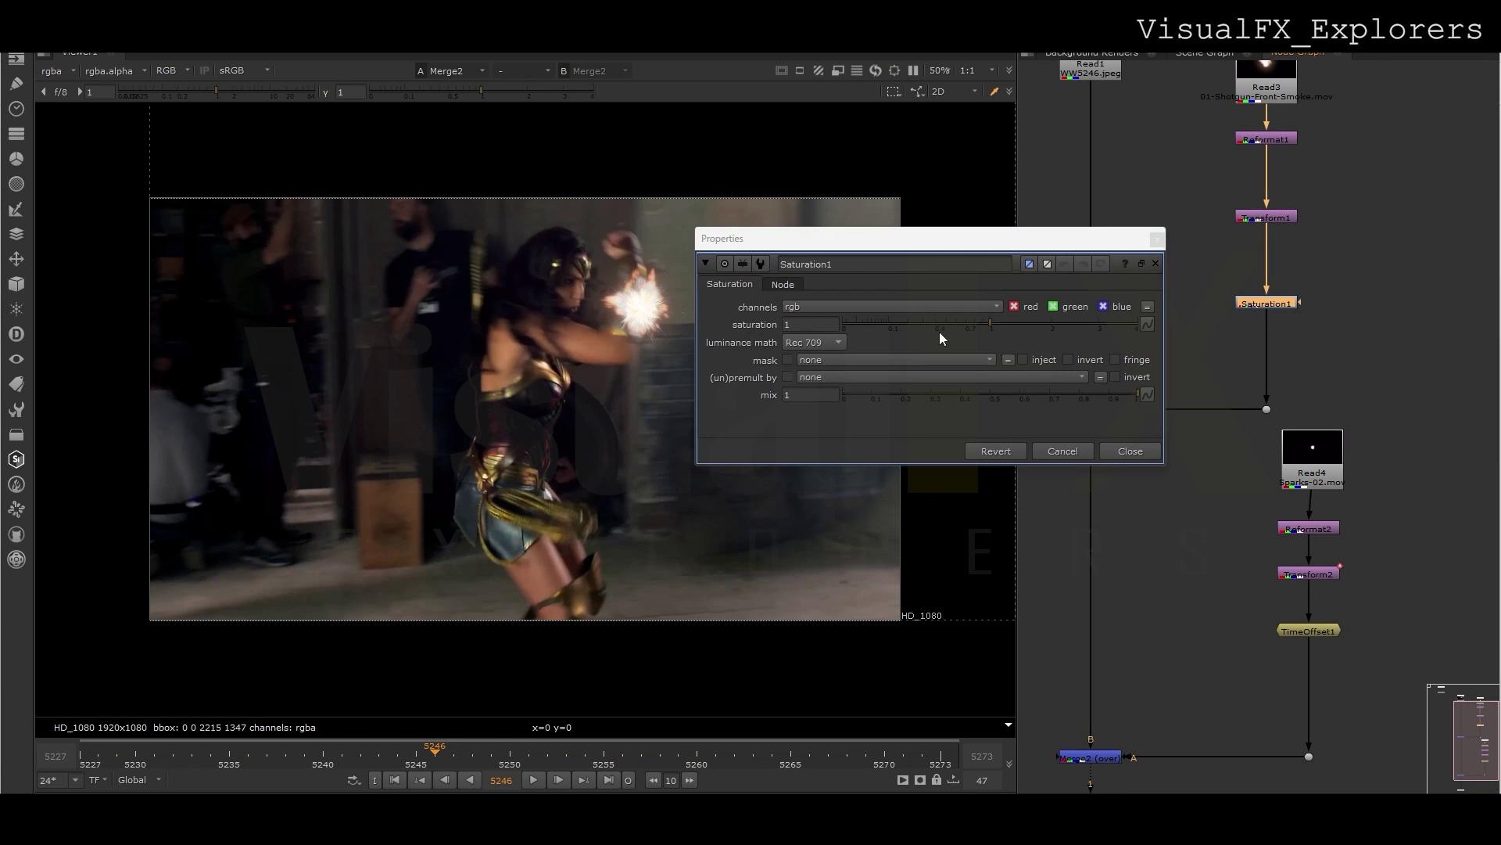
left_click(1157, 239)
Make room between Merge2 and Viewer1 and add a Glow node after Merge2
middle_click_drag(1247, 589, 1251, 492)
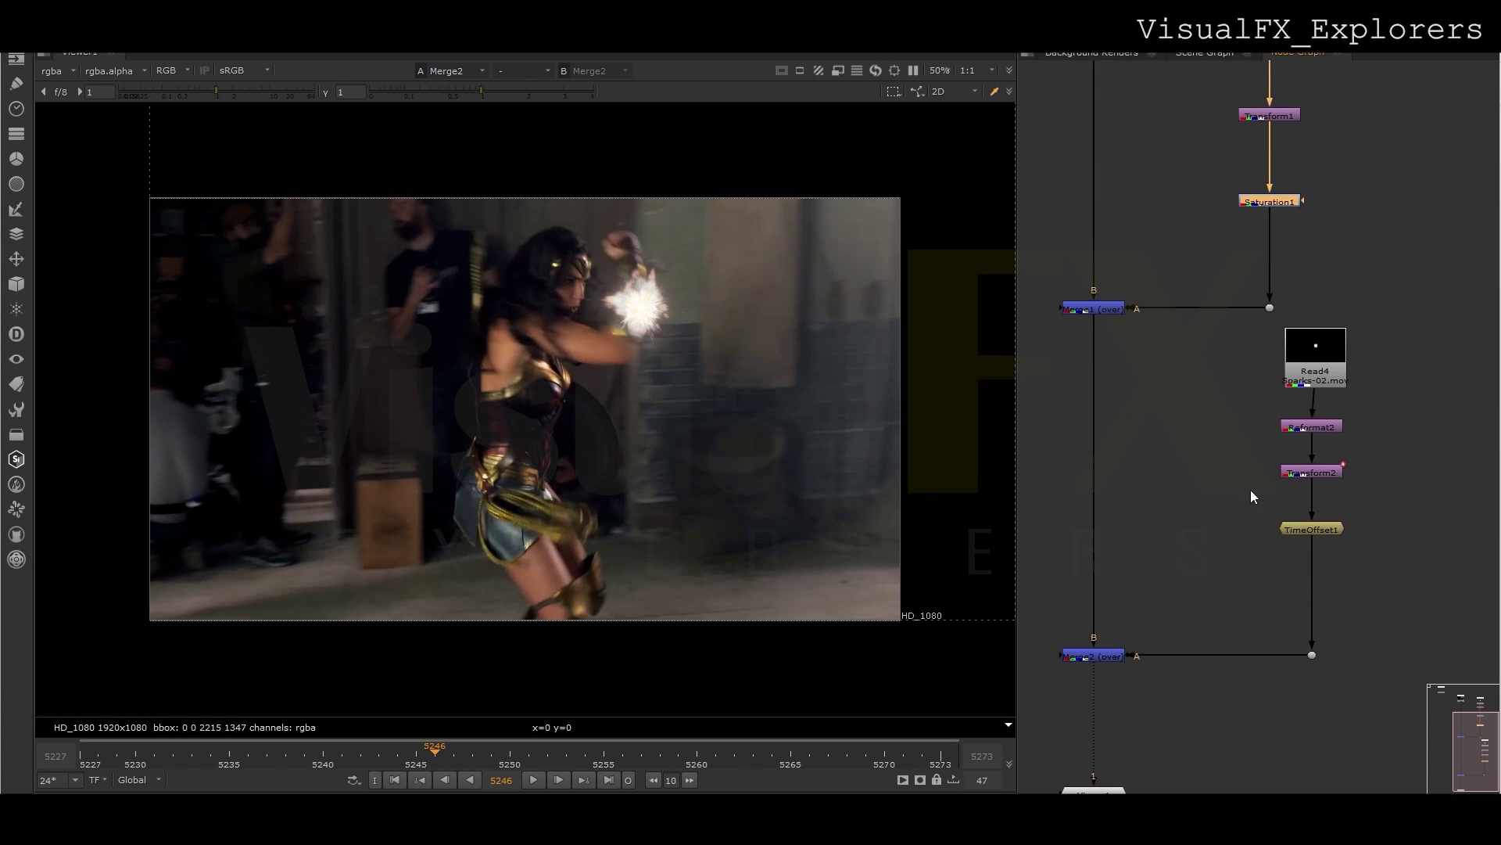
left_click_drag(698, 764, 446, 780)
left_click(446, 779)
middle_click_drag(1254, 631, 1365, 485)
left_click_drag(1217, 653, 1218, 711)
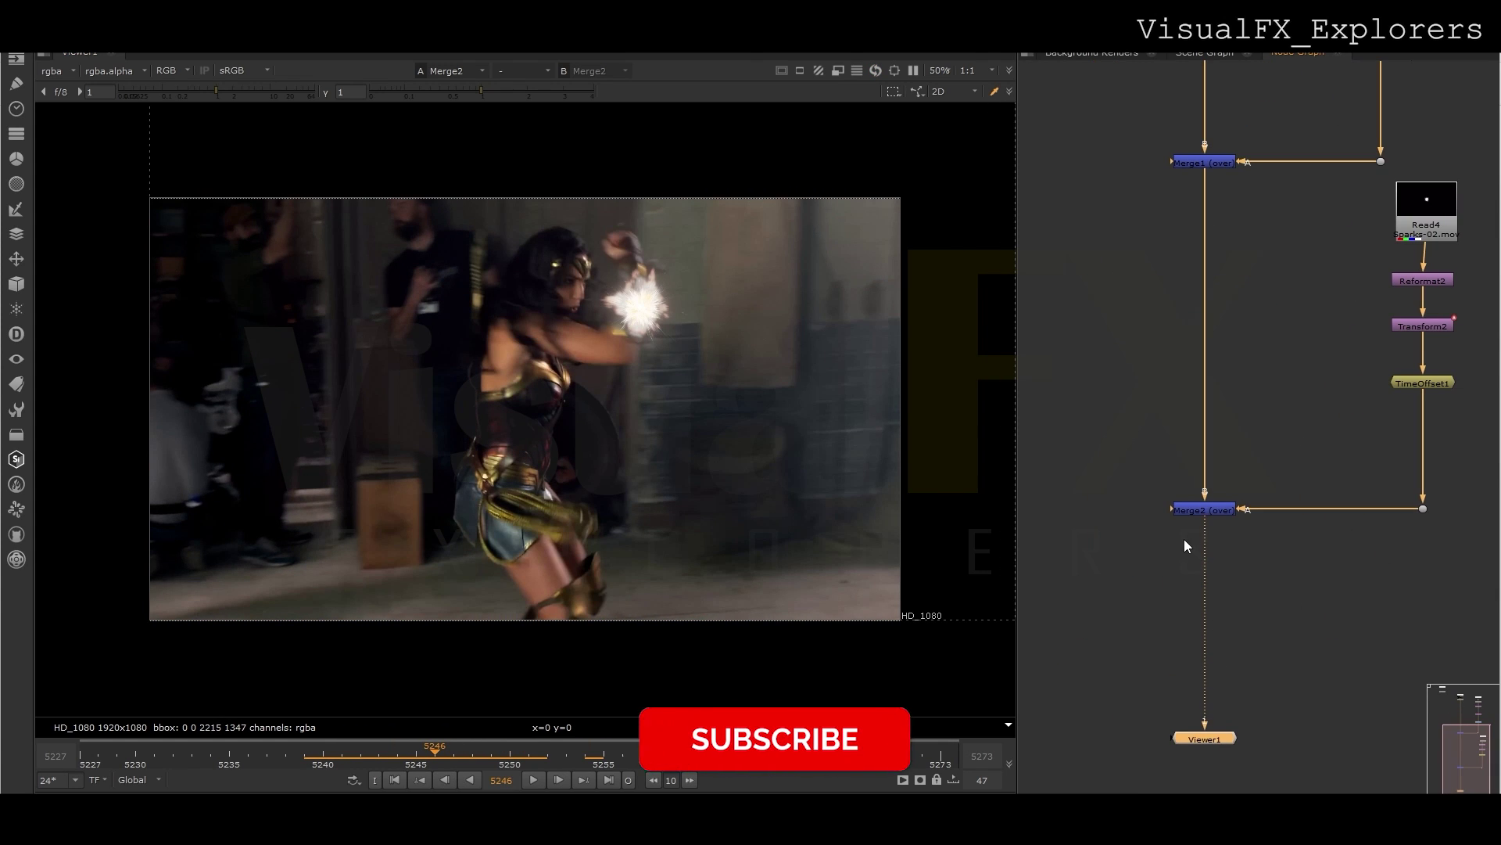
left_click(1170, 564)
key("Tab")
key("Escape")
key("Tab")
type("glo")
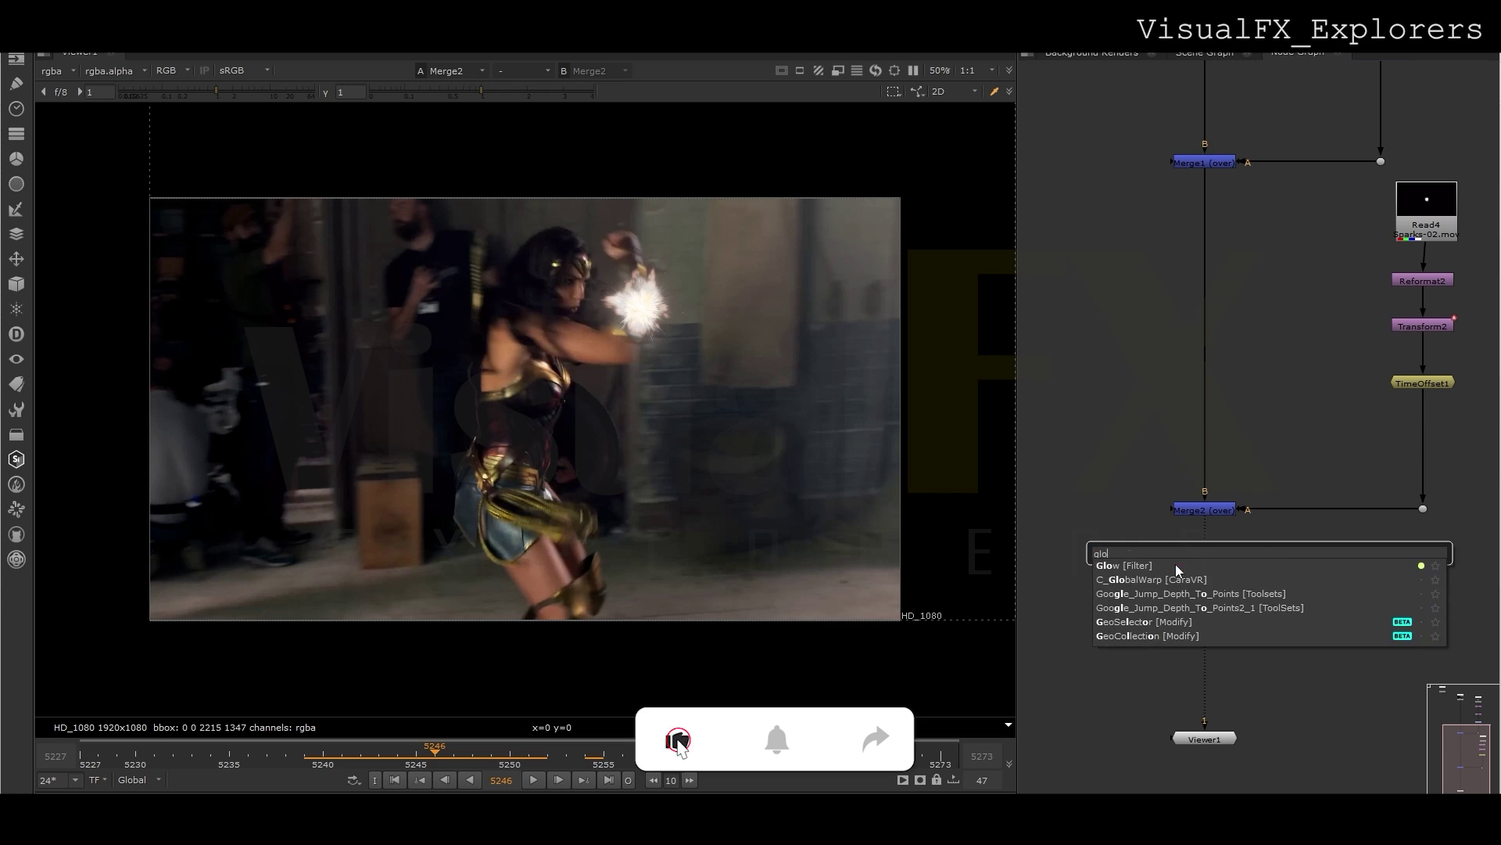
left_click(1175, 564)
Set Glow1's size to 87, brightness to 1.4 and tolerance to 0
left_click(990, 561)
left_click(1093, 628)
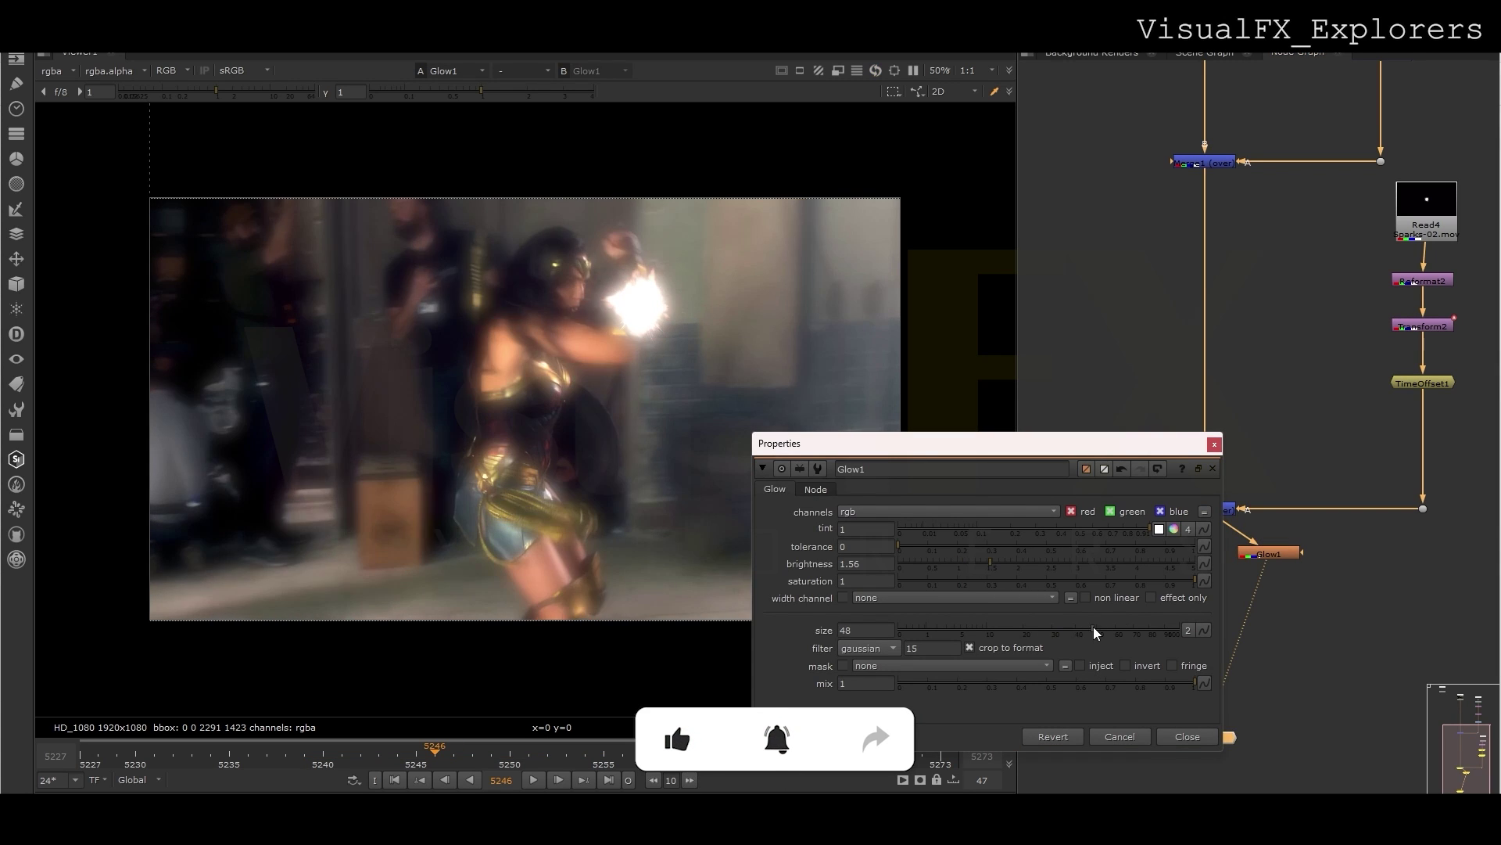
left_click_drag(1093, 628, 1154, 628)
left_click_drag(1012, 564, 1039, 563)
left_click_drag(953, 545, 913, 547)
left_click(982, 569)
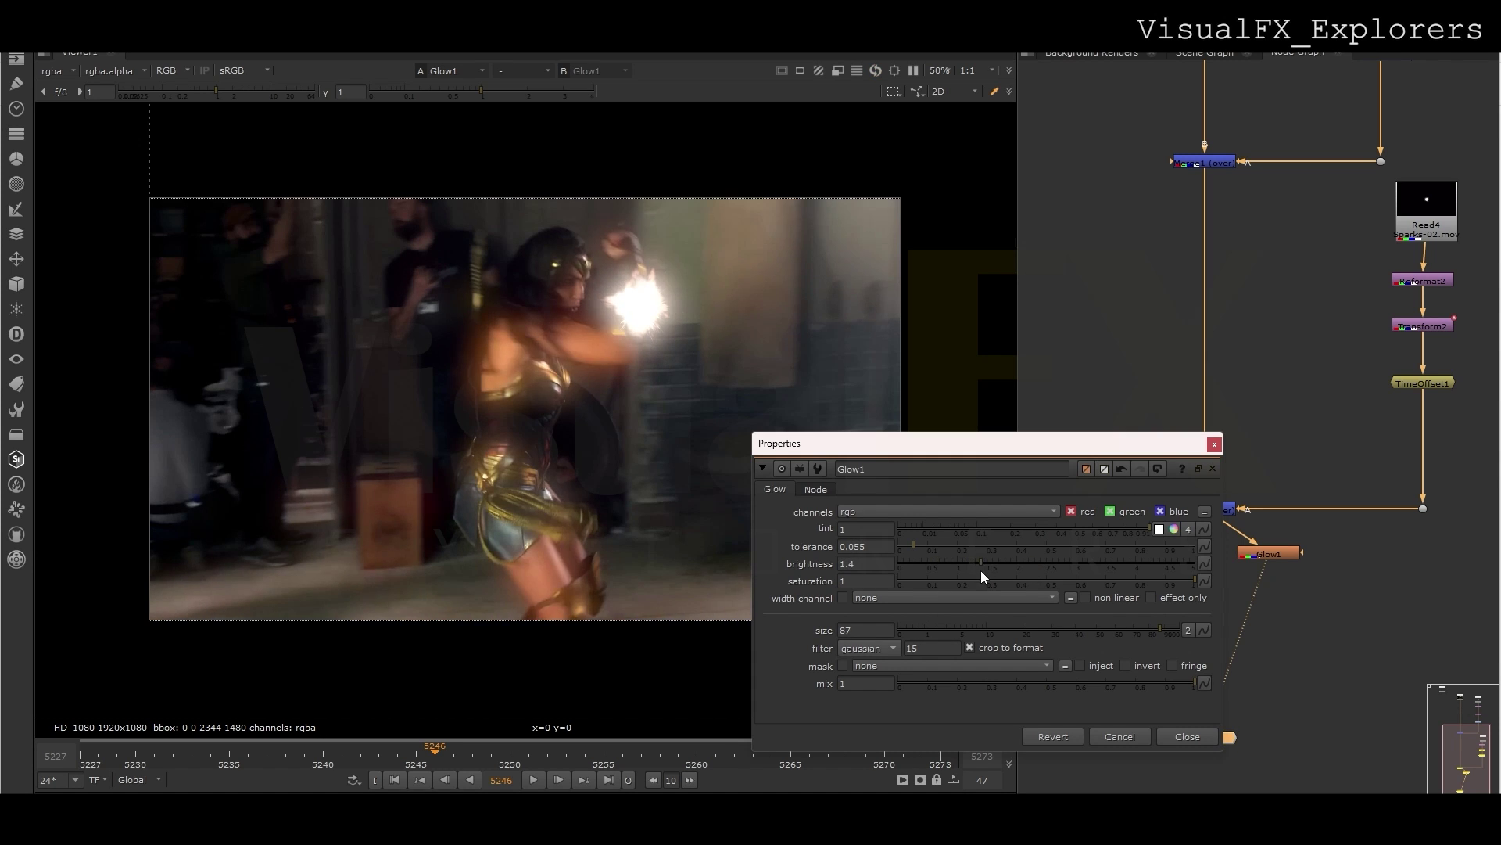
left_click(897, 547)
left_click(1215, 443)
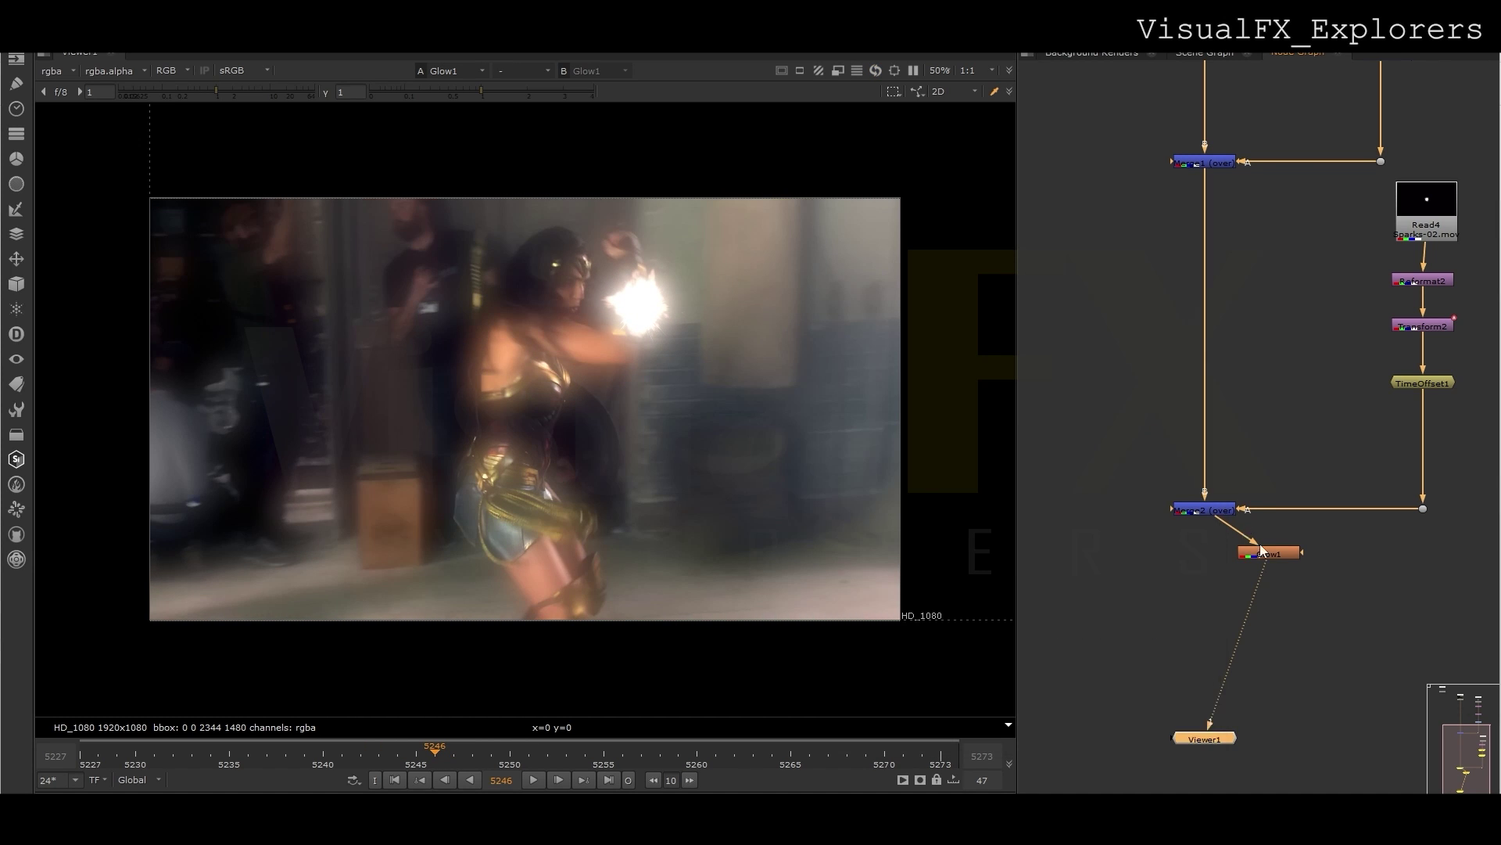
Add a Keymix node between Merge2 and the viewer, with Glow1 beside it feeding its A input
type("keymix")
key("Return")
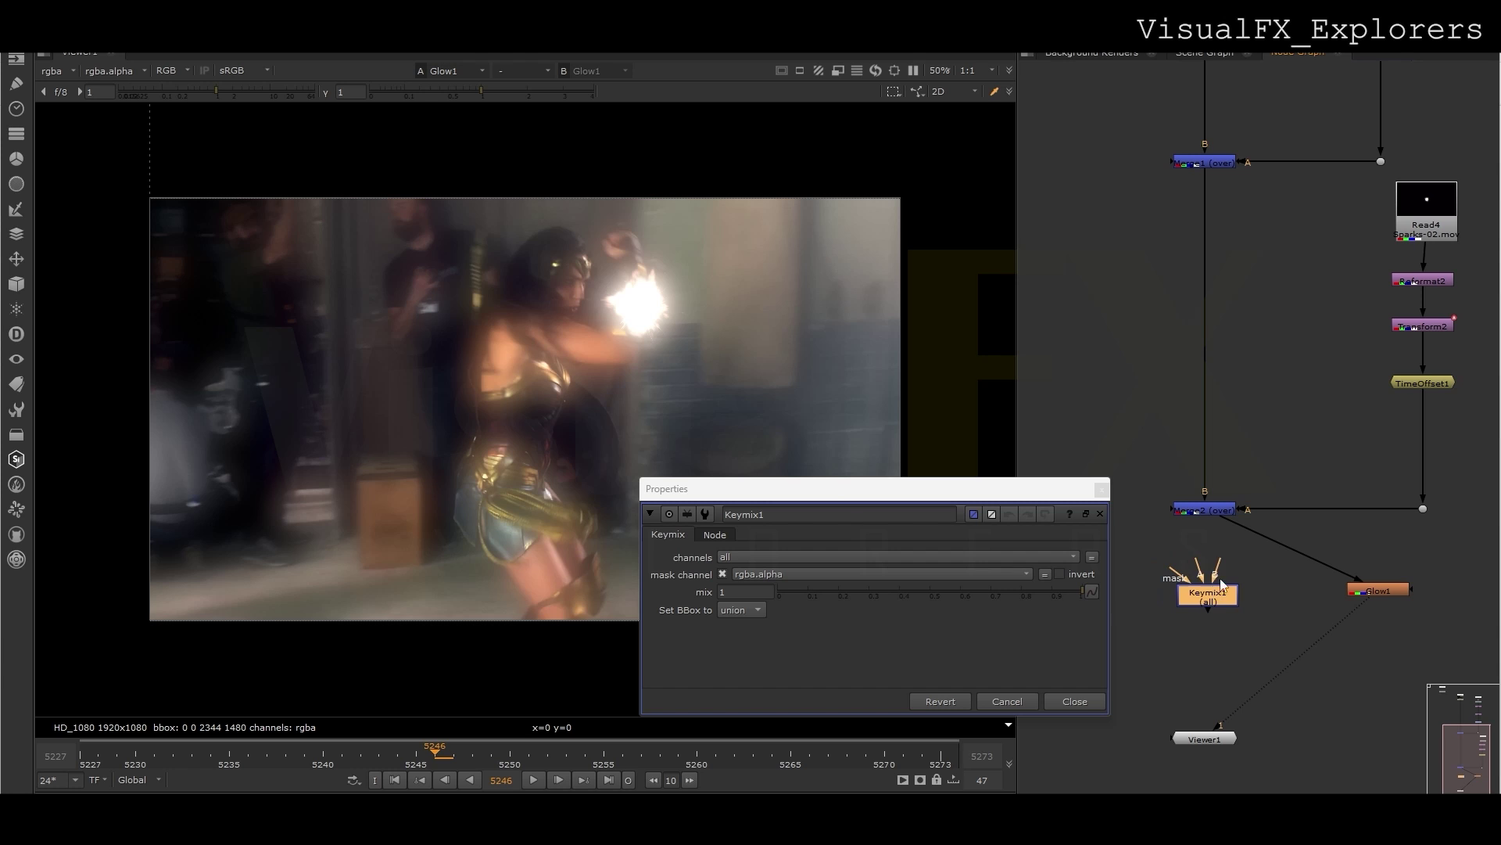
left_click_drag(1358, 589, 1361, 591)
left_click_drag(1352, 610, 1236, 592)
middle_click_drag(1248, 586, 1331, 572)
Add a Roto node for the Keymix mask and draw an ellipse over the flash with a wide feather around it
left_click(1204, 547)
key("o")
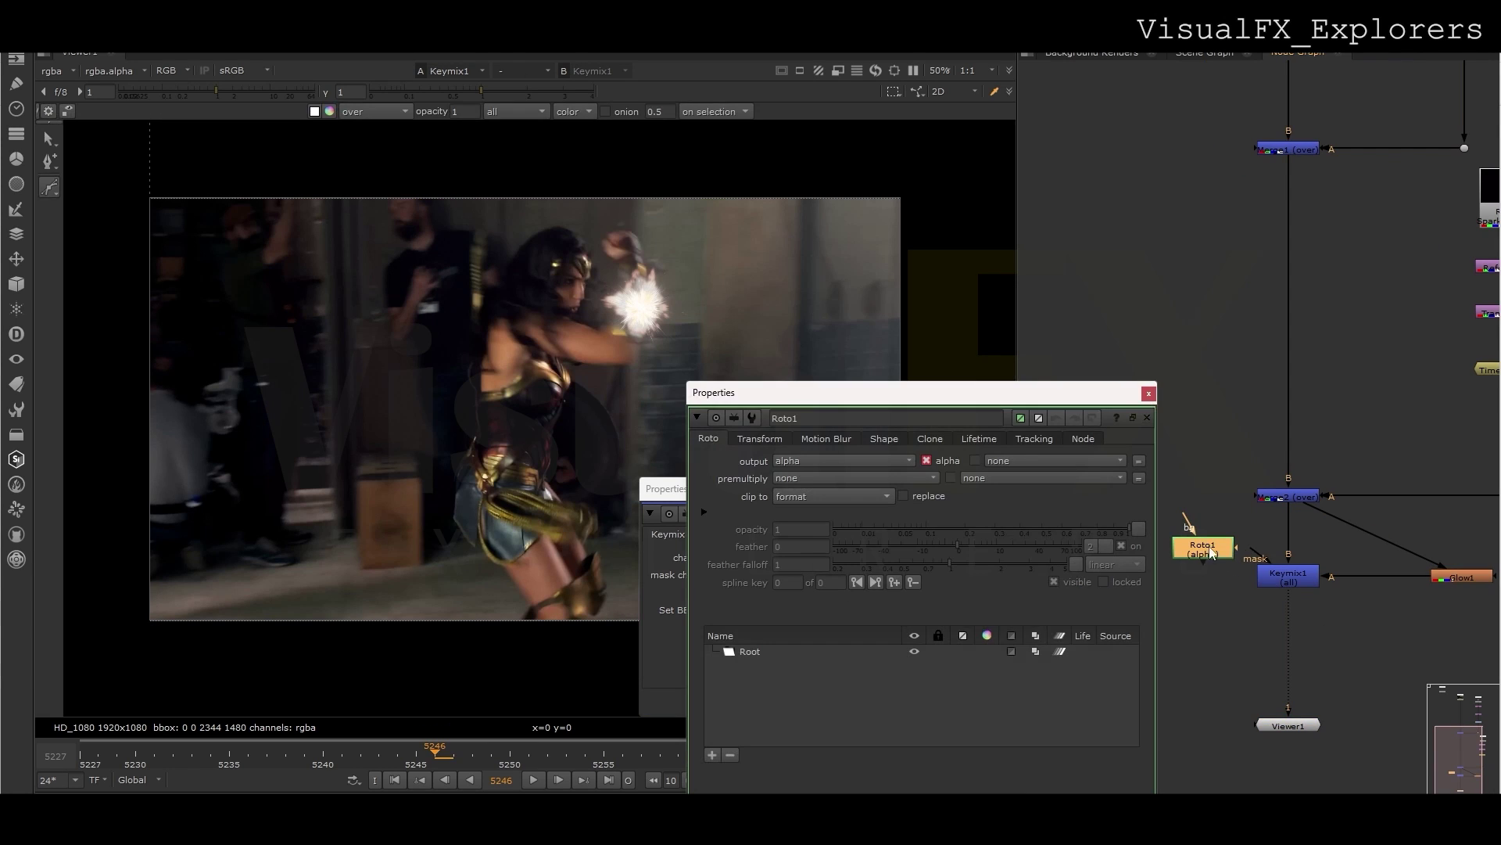
left_click(49, 188)
left_click(81, 235)
left_click_drag(618, 272, 664, 330)
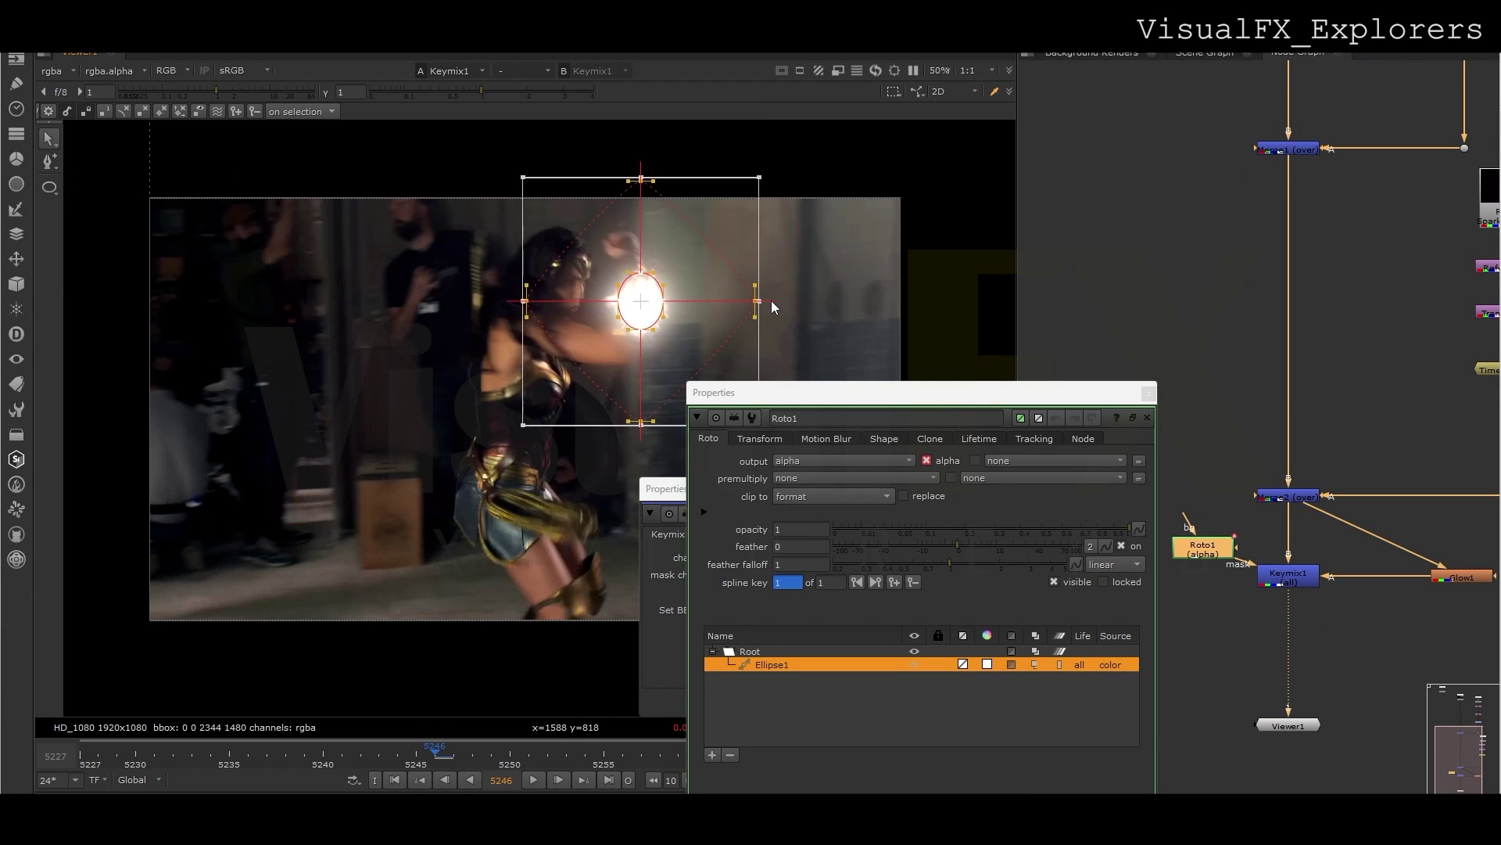
Place Roto1 above the corner of the mask connection and blur its output with a Blur node before Keymix1
left_click(1148, 394)
left_click_drag(1203, 548, 1146, 491)
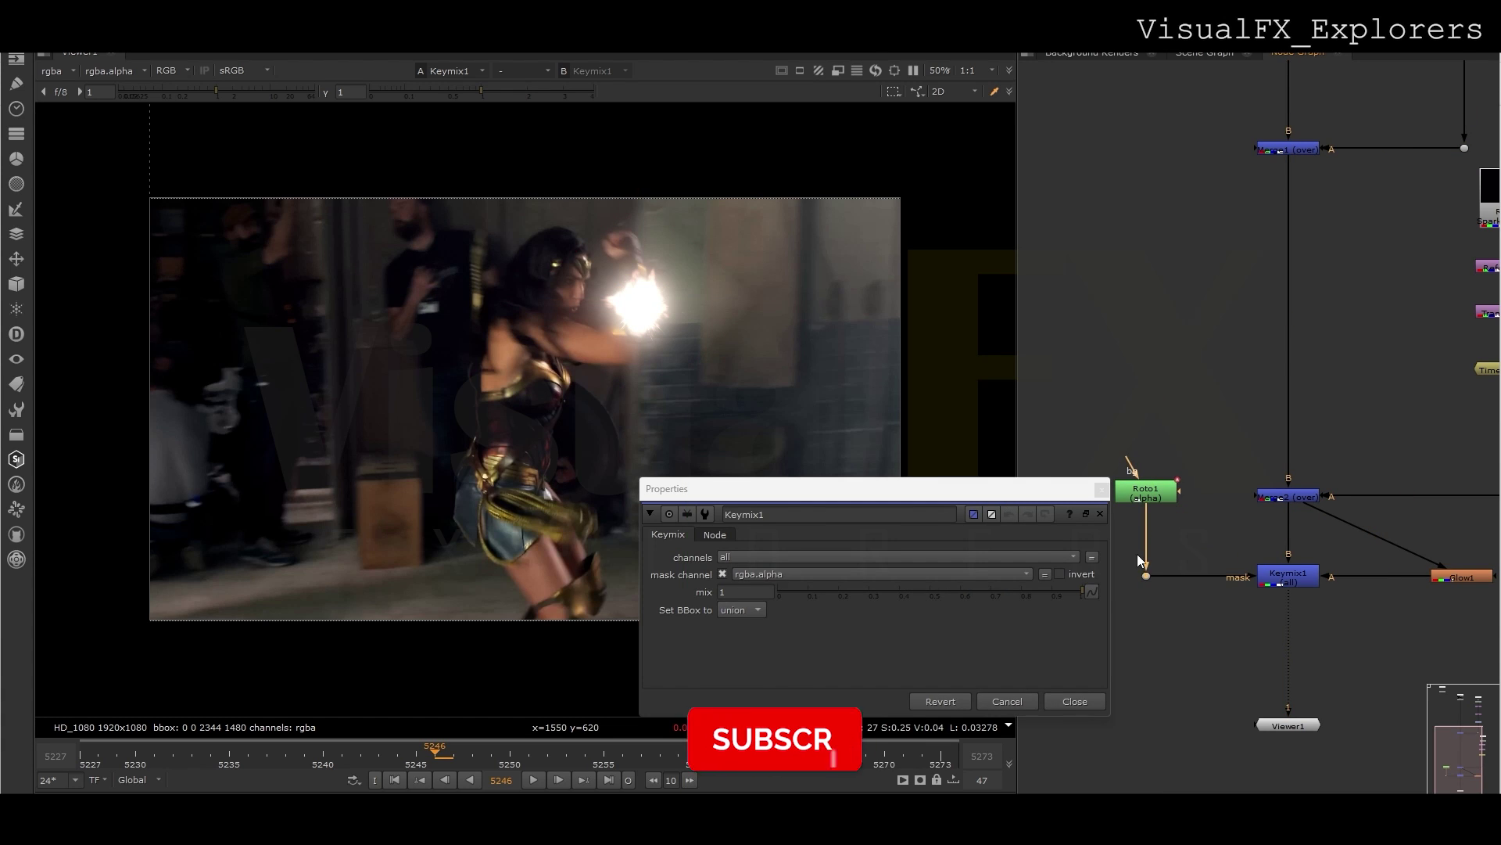
key("b")
left_click(981, 555)
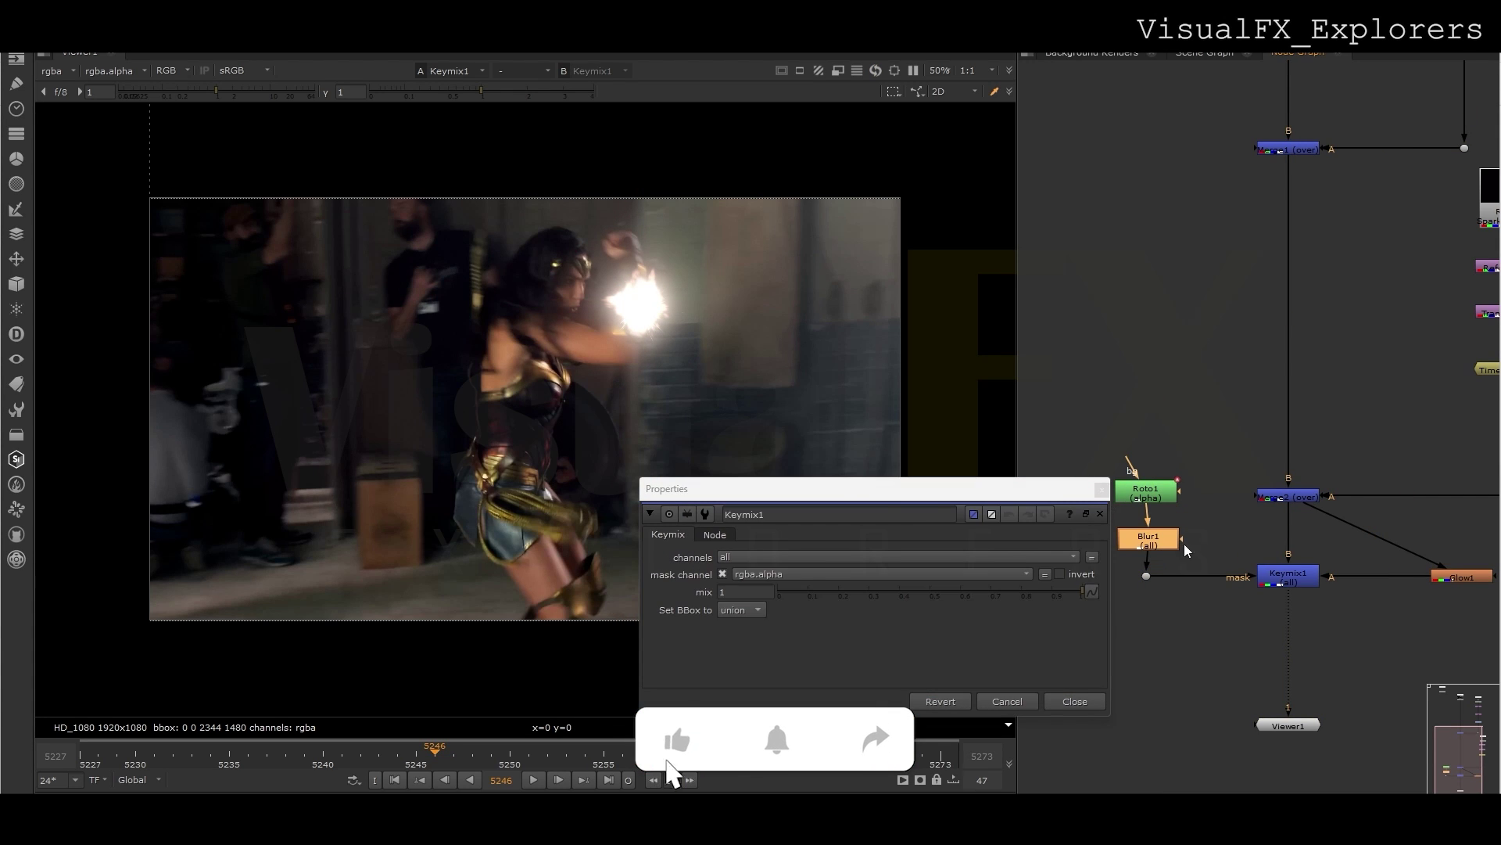
Reopen Roto1 and keyframe the ellipse to follow the flash over frames 5245 to 5248
double_click(1146, 491)
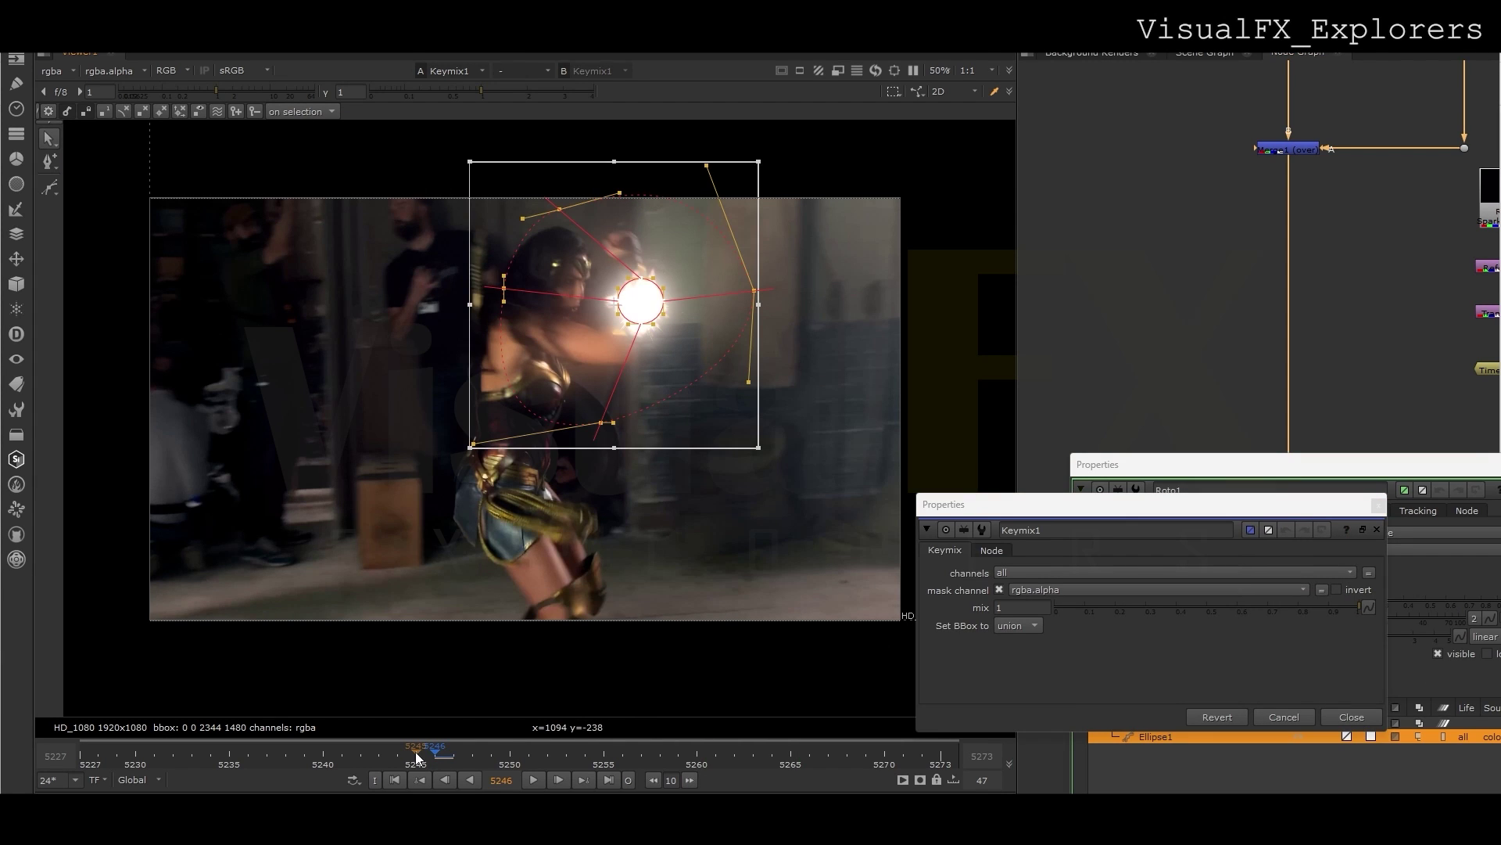
left_click(417, 757)
key("ctrl+z")
left_click_drag(627, 328, 941, 73)
key("Right")
key("Left")
key("Right")
key("Right")
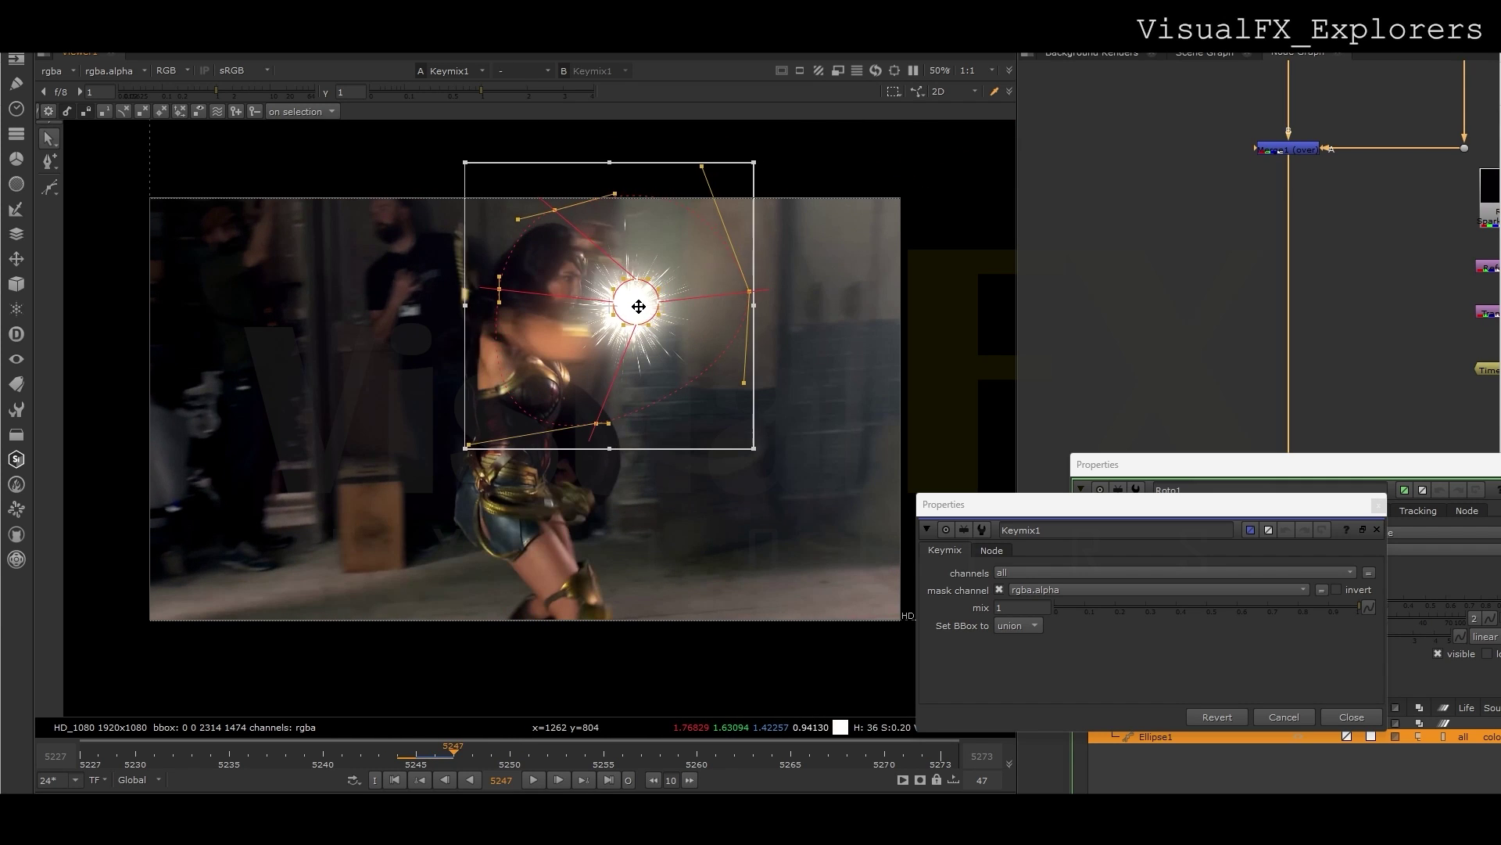
key("Right")
left_click_drag(626, 306, 602, 303)
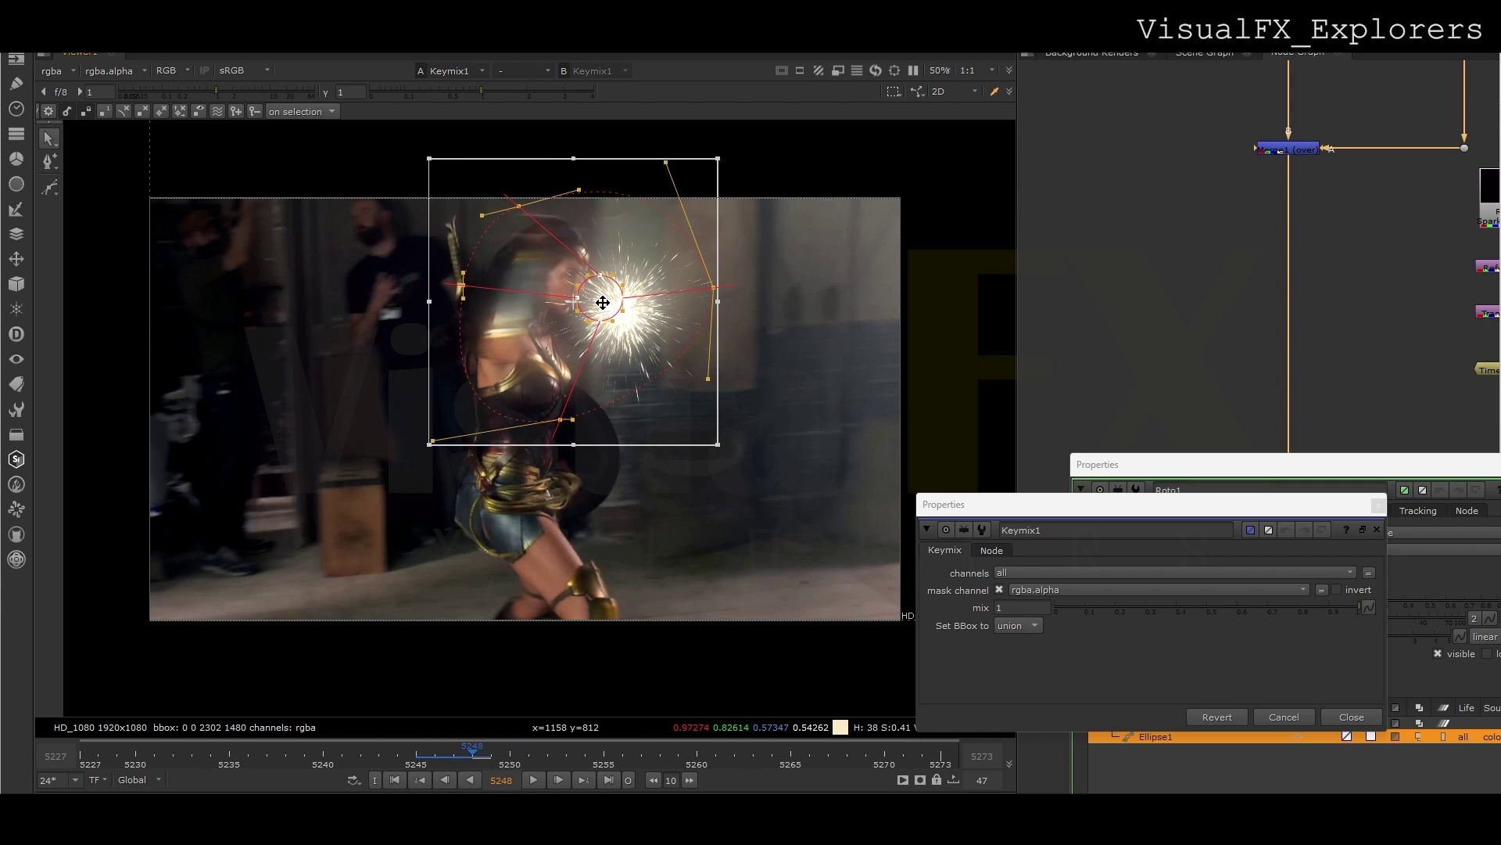
Scale the ellipse down and keep it centred on the fading sparks frame by frame up to frame 5258
key("Right")
left_click_drag(717, 160, 647, 238)
key("Right")
key("Right")
key("Right")
left_click_drag(606, 286, 629, 300)
key("Right")
middle_click_drag(819, 146, 803, 198)
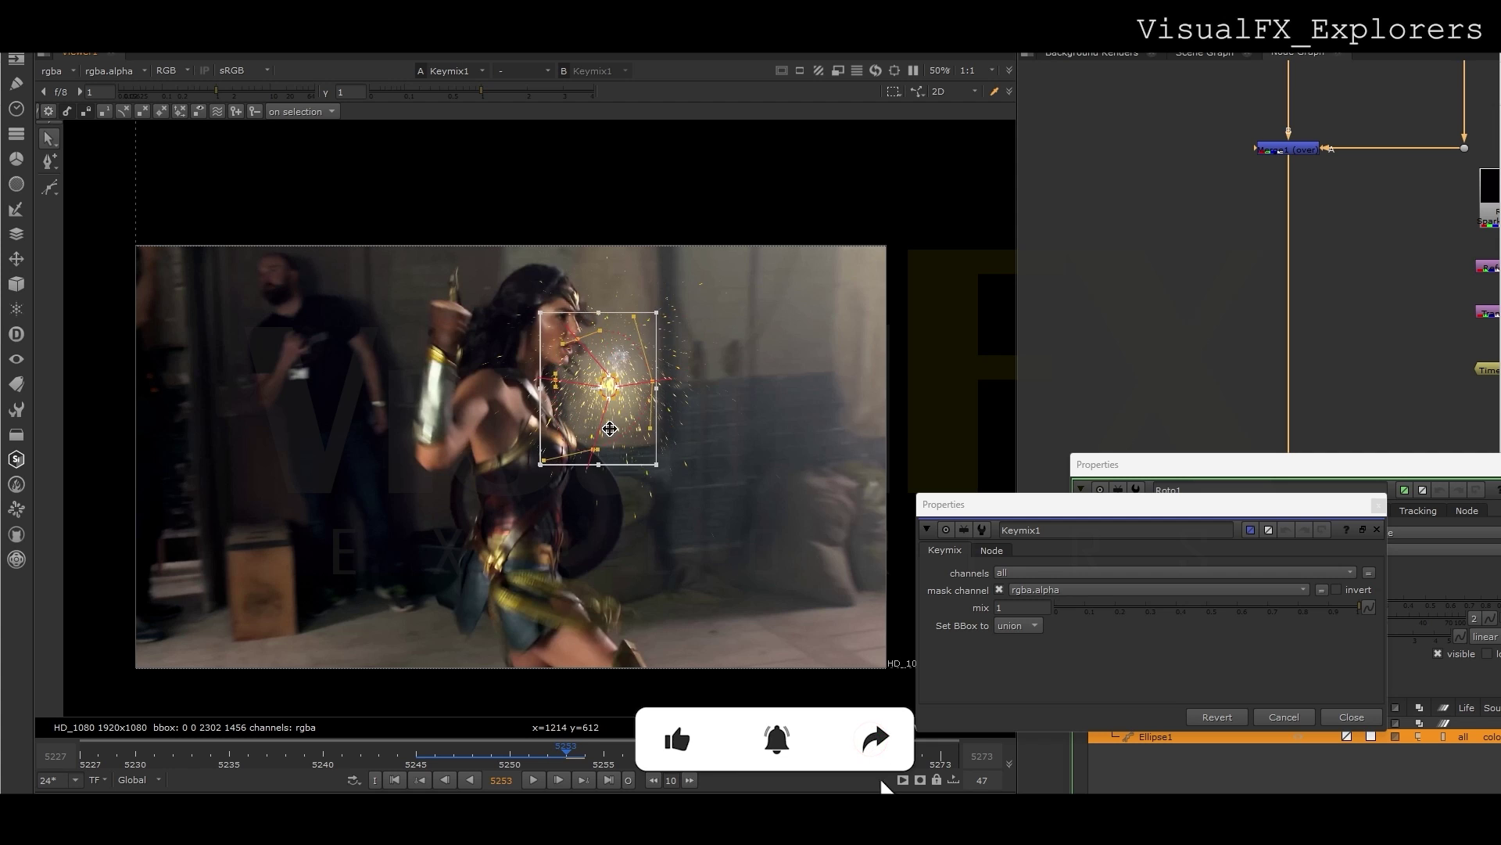
key("Right")
key("Right")
key("Right")
key("Right")
key("Right")
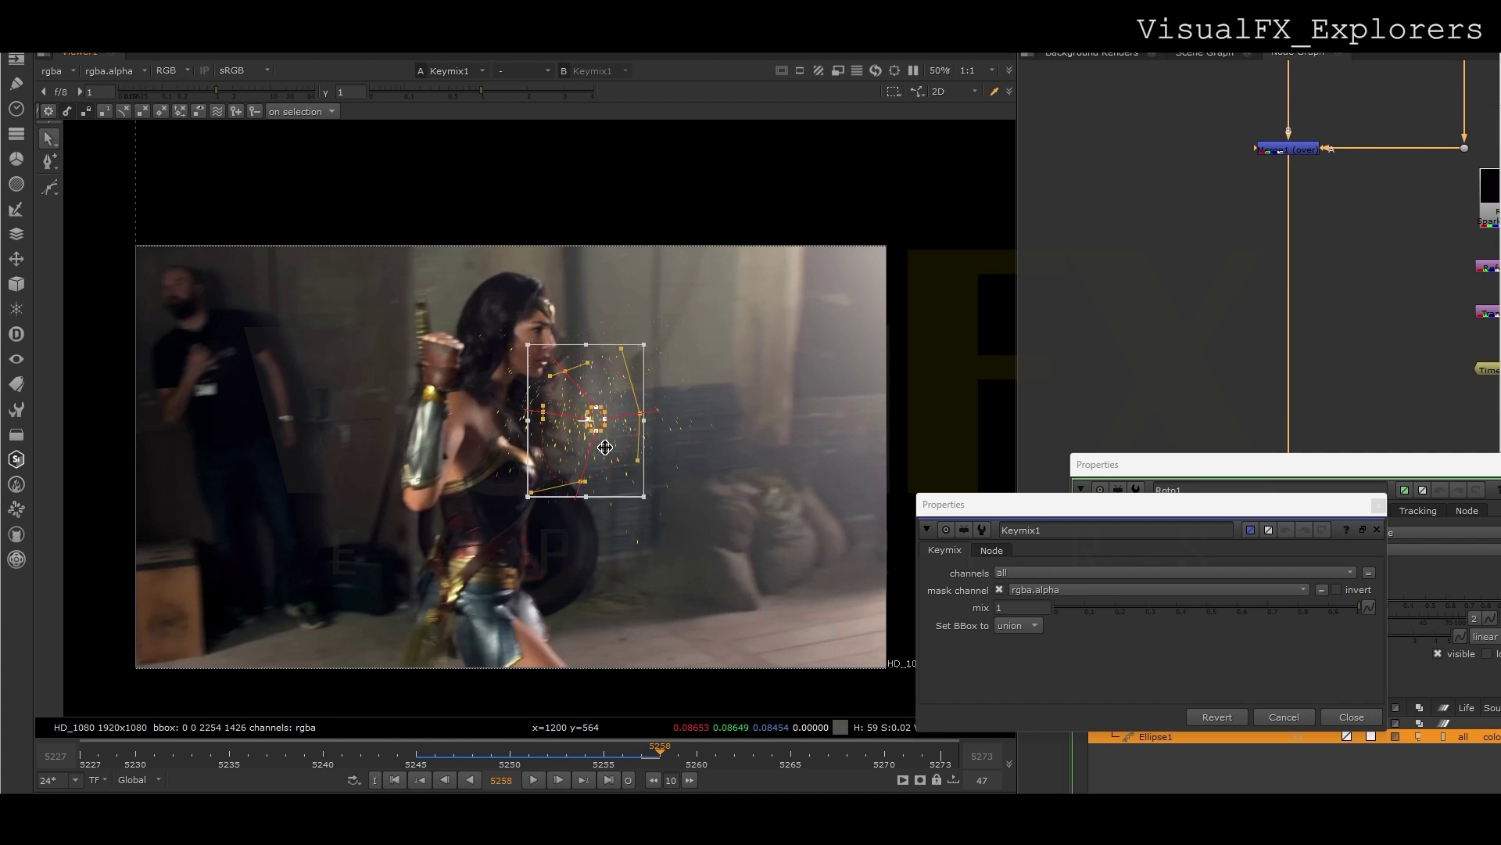
Close the Keymix1 and Roto1 properties and play back the shot to check the masked glow
left_click_drag(660, 756, 267, 756)
left_click(1377, 530)
left_click_drag(1461, 472, 1289, 432)
left_click(1358, 450)
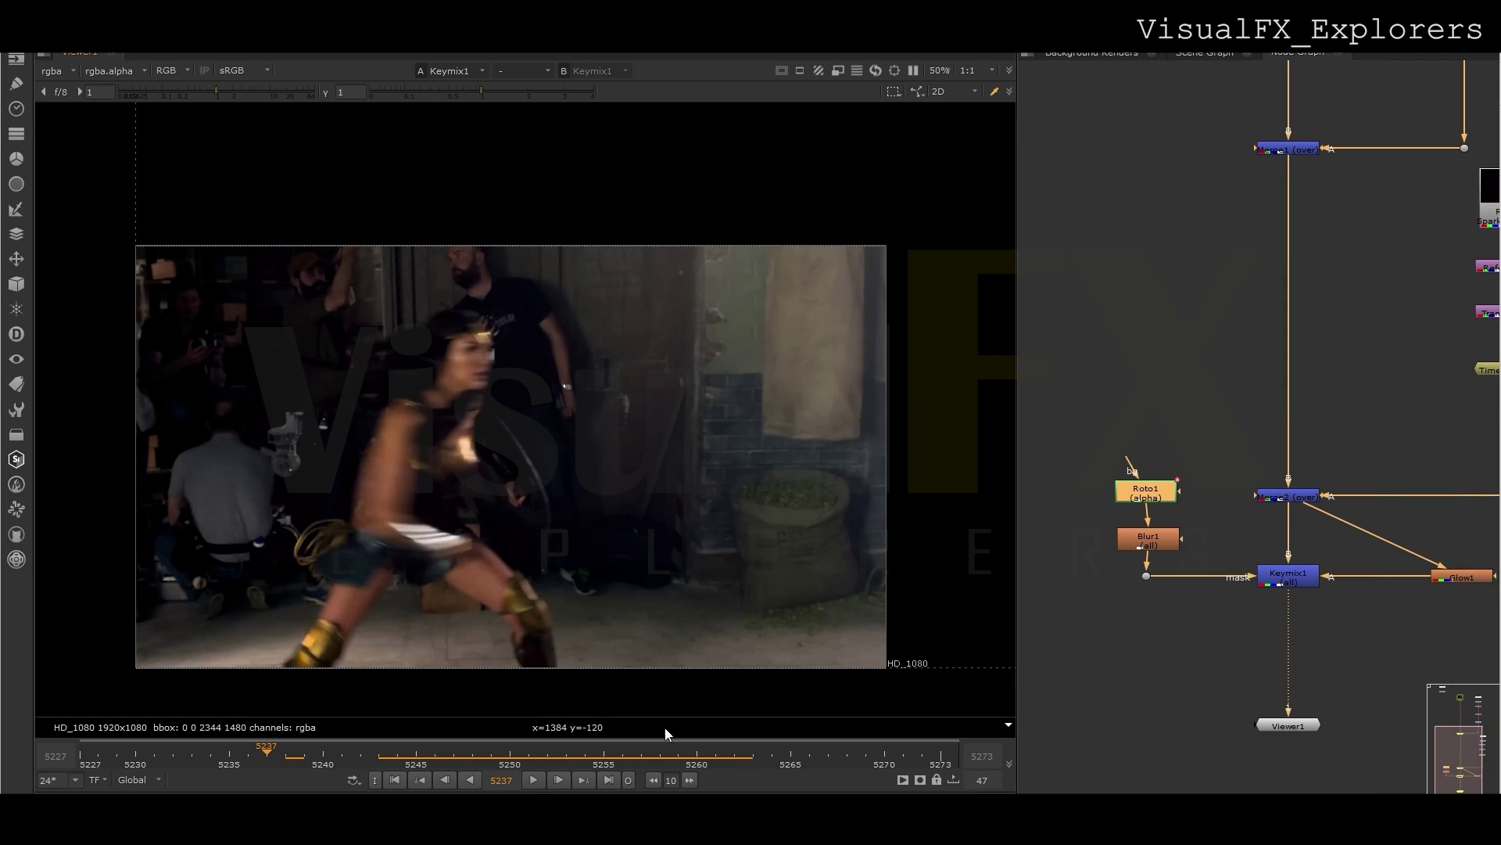
left_click(534, 780)
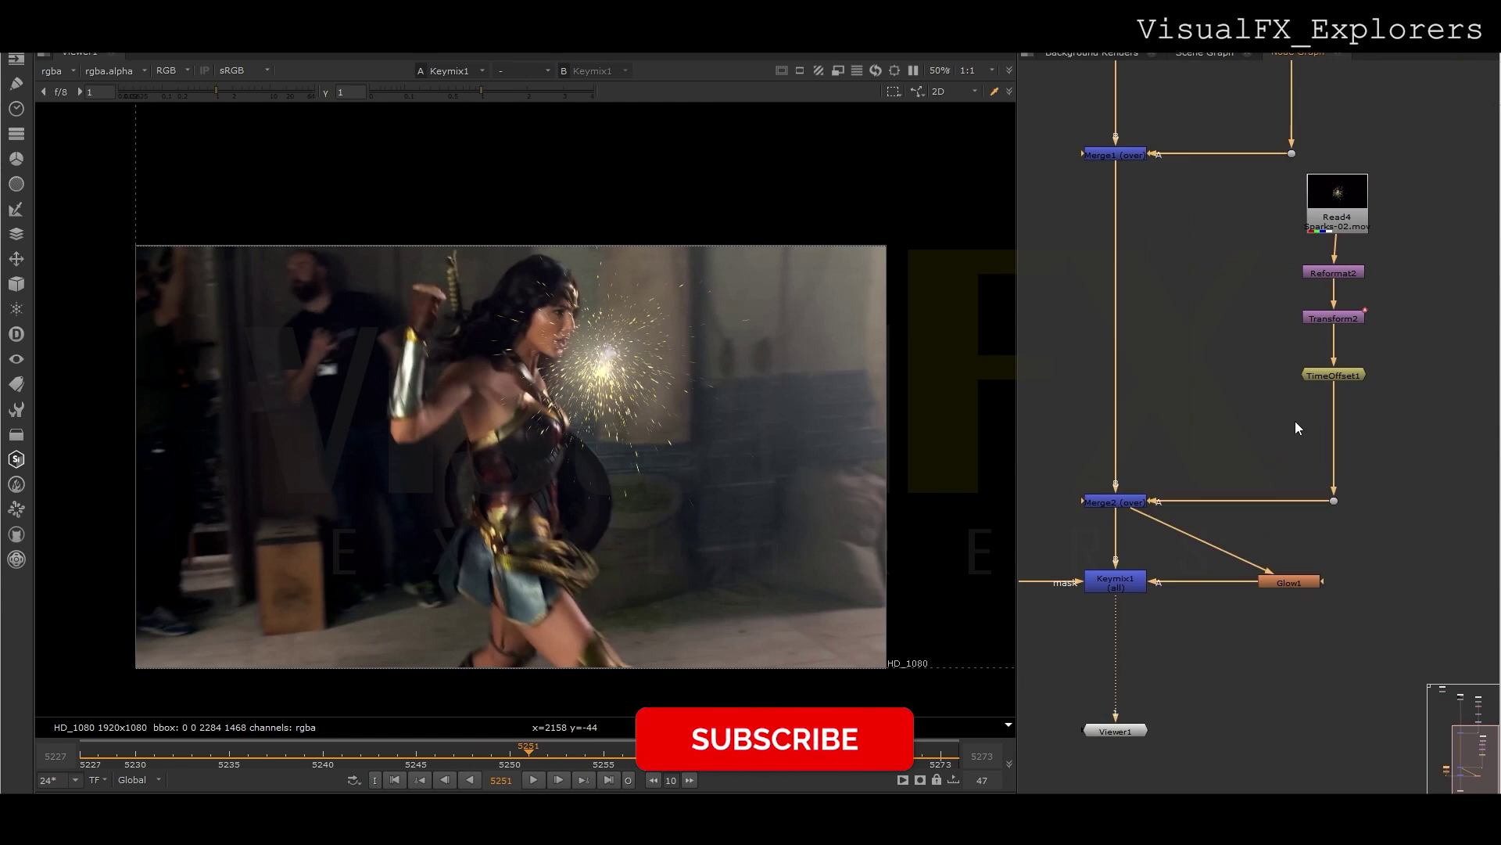
Add a second Glow node after TimeOffset1 in the sparks branch, set its size to 29 and lower its brightness
key("Tab")
type("glow")
key("Return")
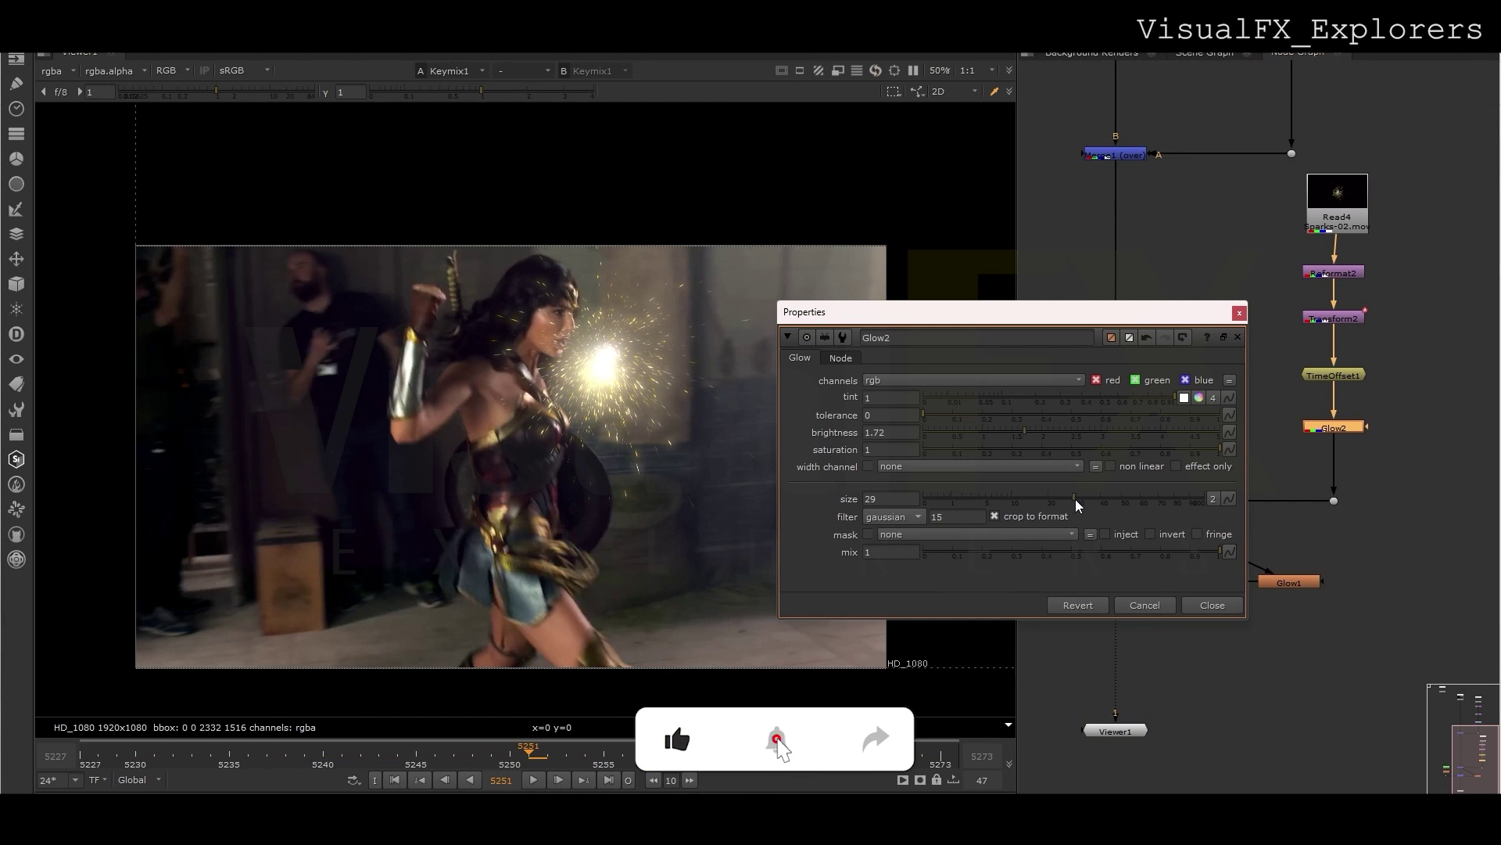
left_click_drag(1023, 430, 972, 431)
Play back and scrub the shot to examine the glowing sparks around frame 5250
left_click(534, 780)
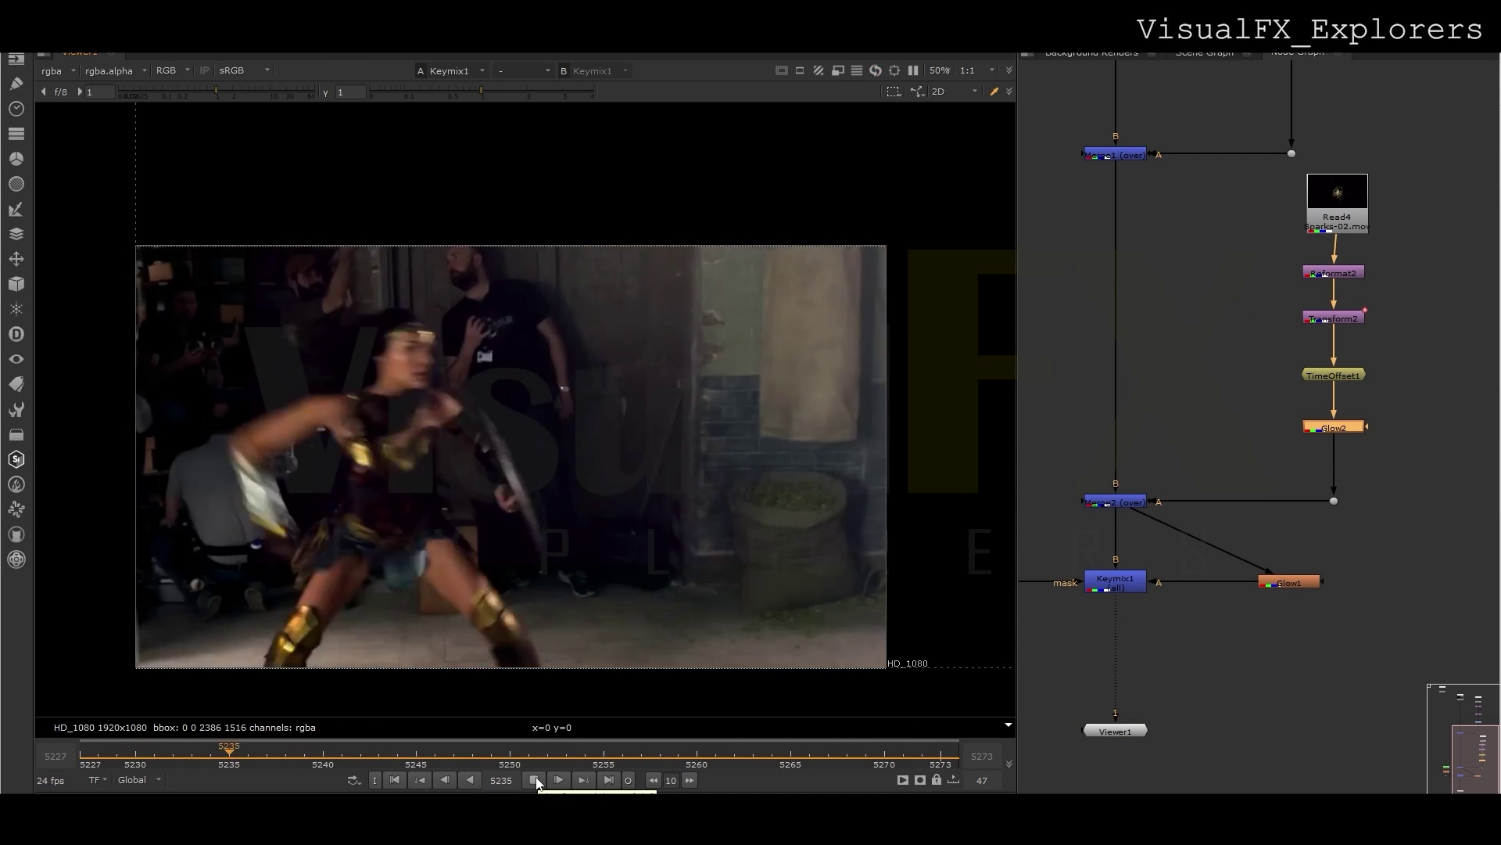
left_click_drag(490, 769, 261, 734)
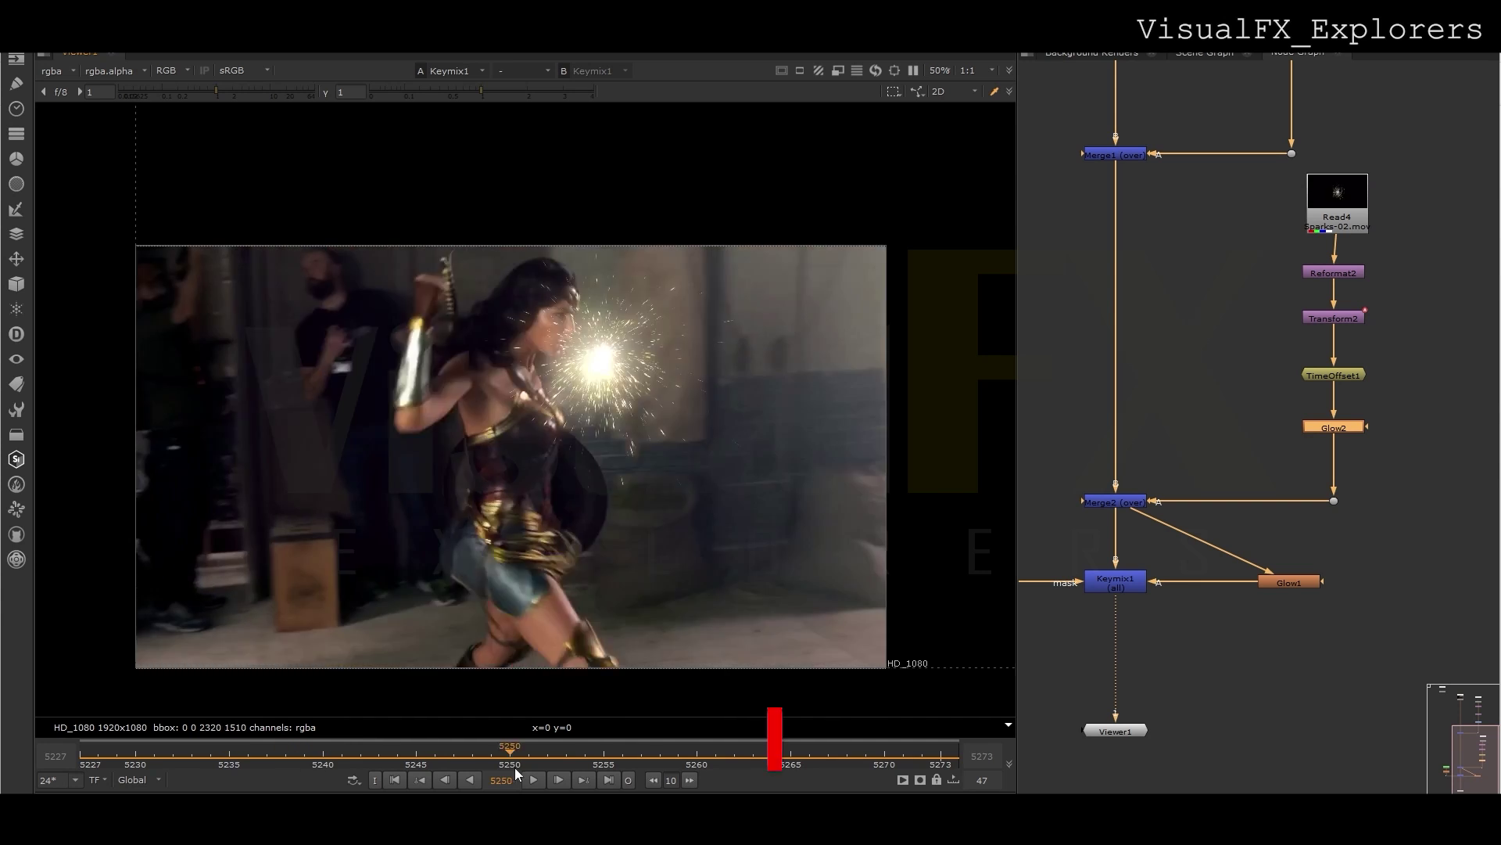
left_click(363, 754)
left_click_drag(368, 752, 528, 749)
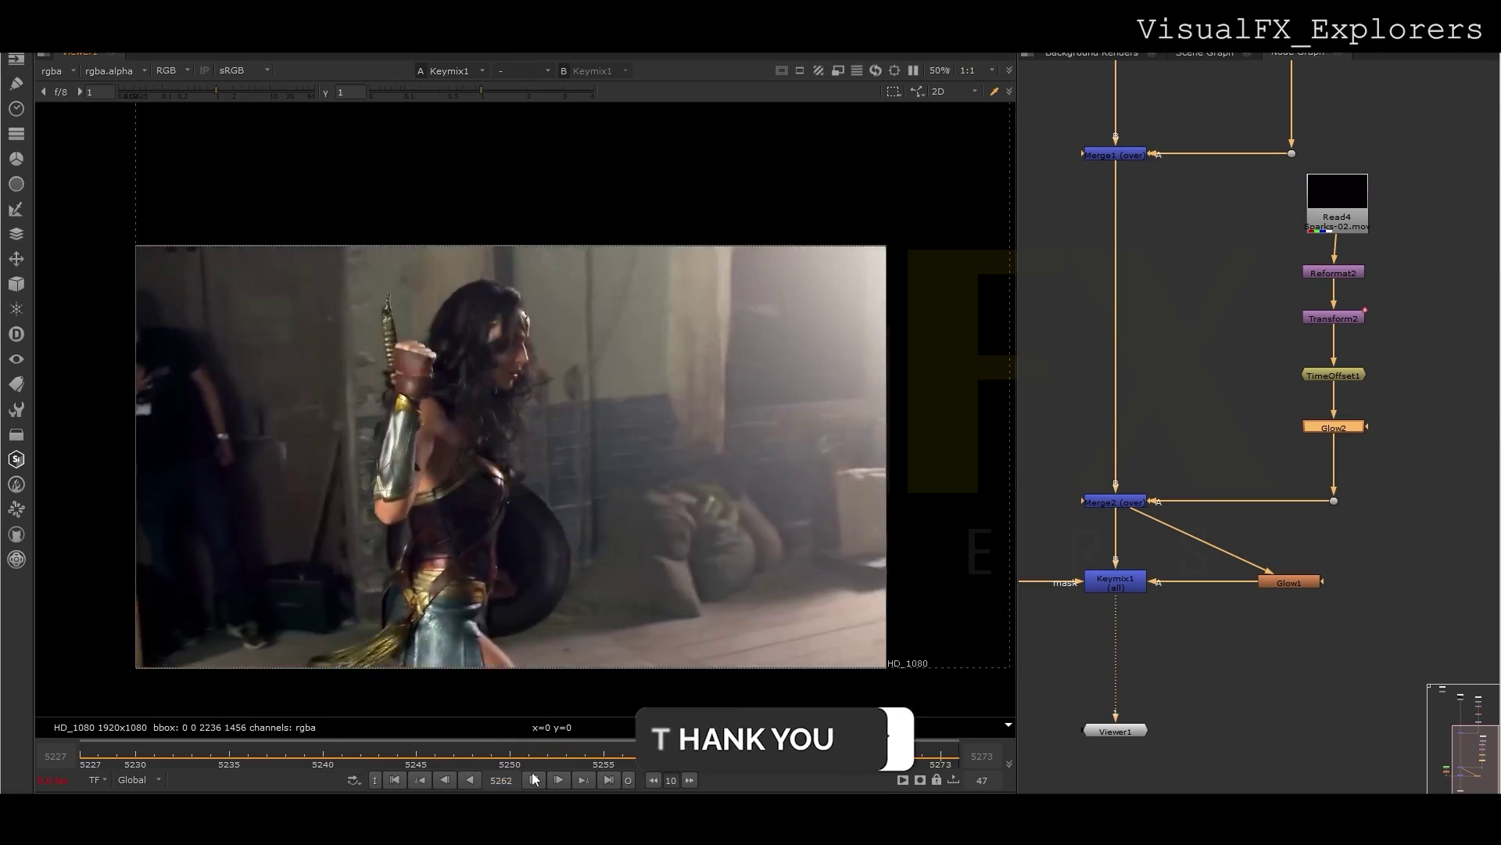
left_click(534, 778)
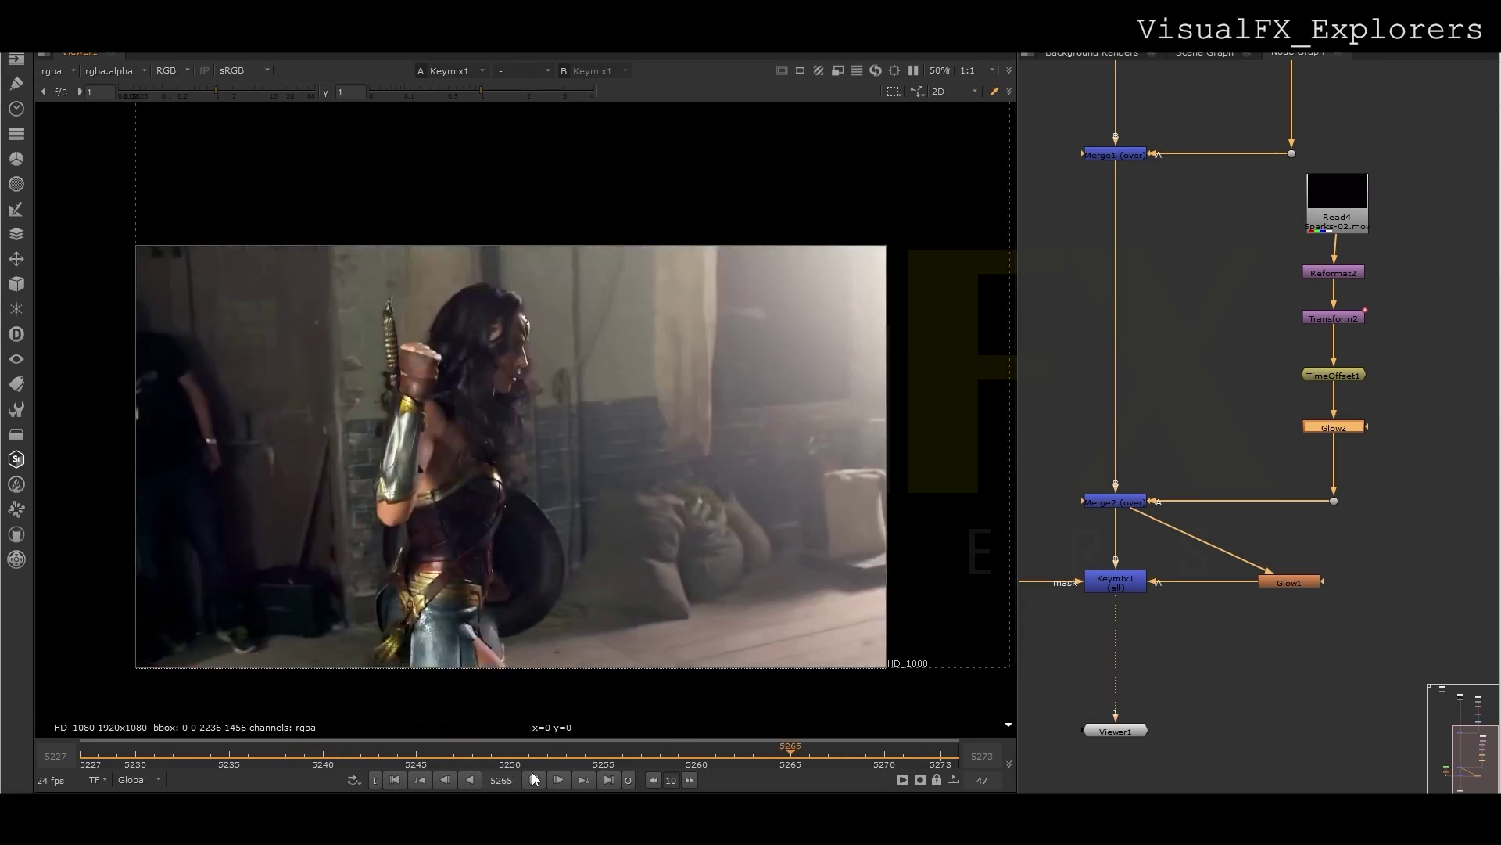
Add a Crop node between Keymix1 and the viewer
scroll(1108, 648, "down", 3)
left_click(1099, 655)
key("Tab")
type("cr")
key("Return")
left_click(1052, 575)
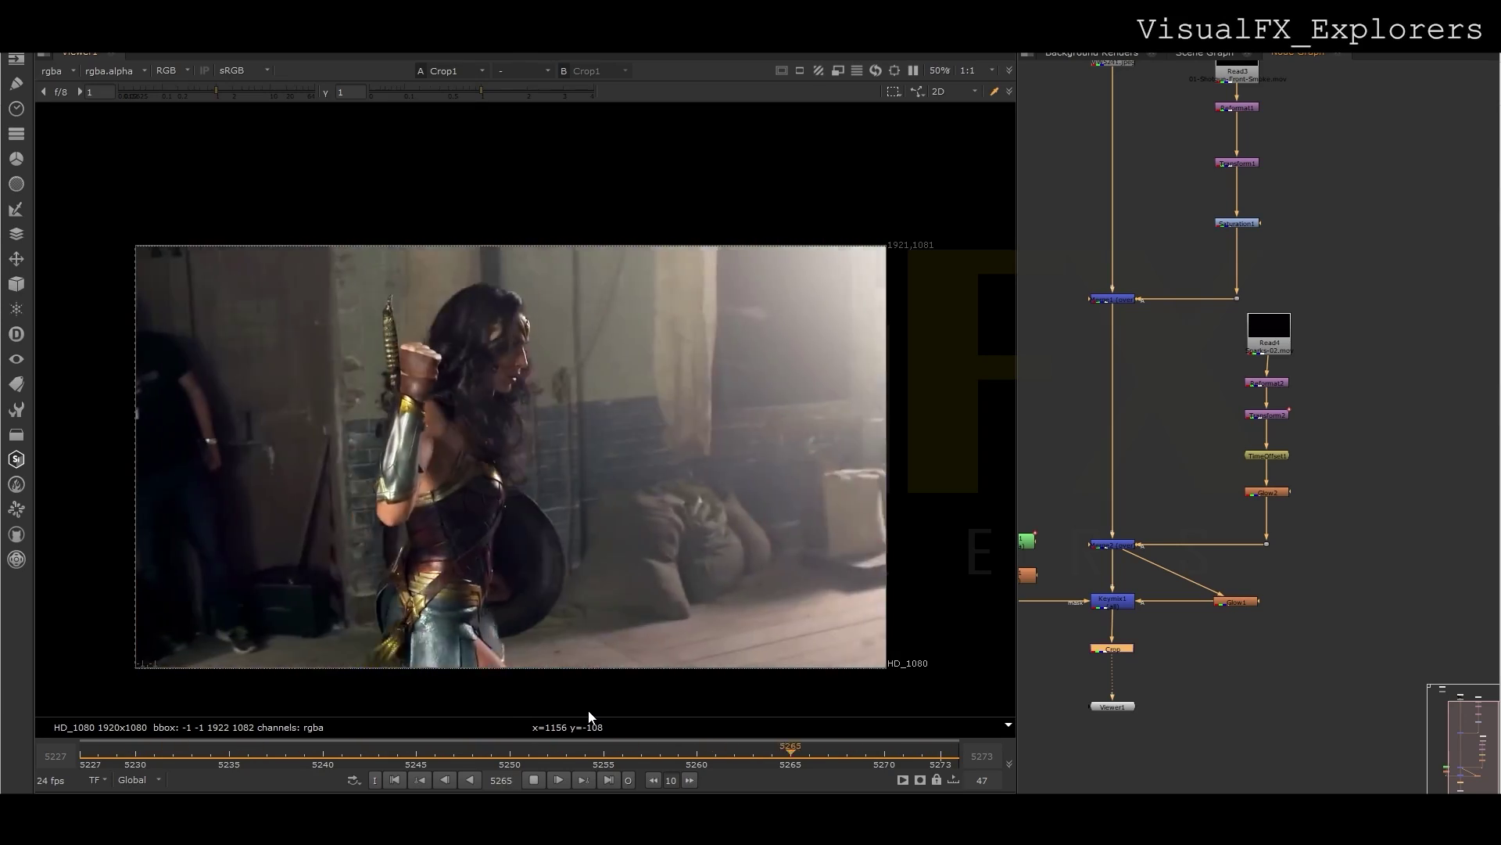
Add a Saturation node after Glow2 in the sparks branch and set its saturation to 0.4
left_click(535, 776)
left_click(1258, 493)
key("Tab")
type("sat")
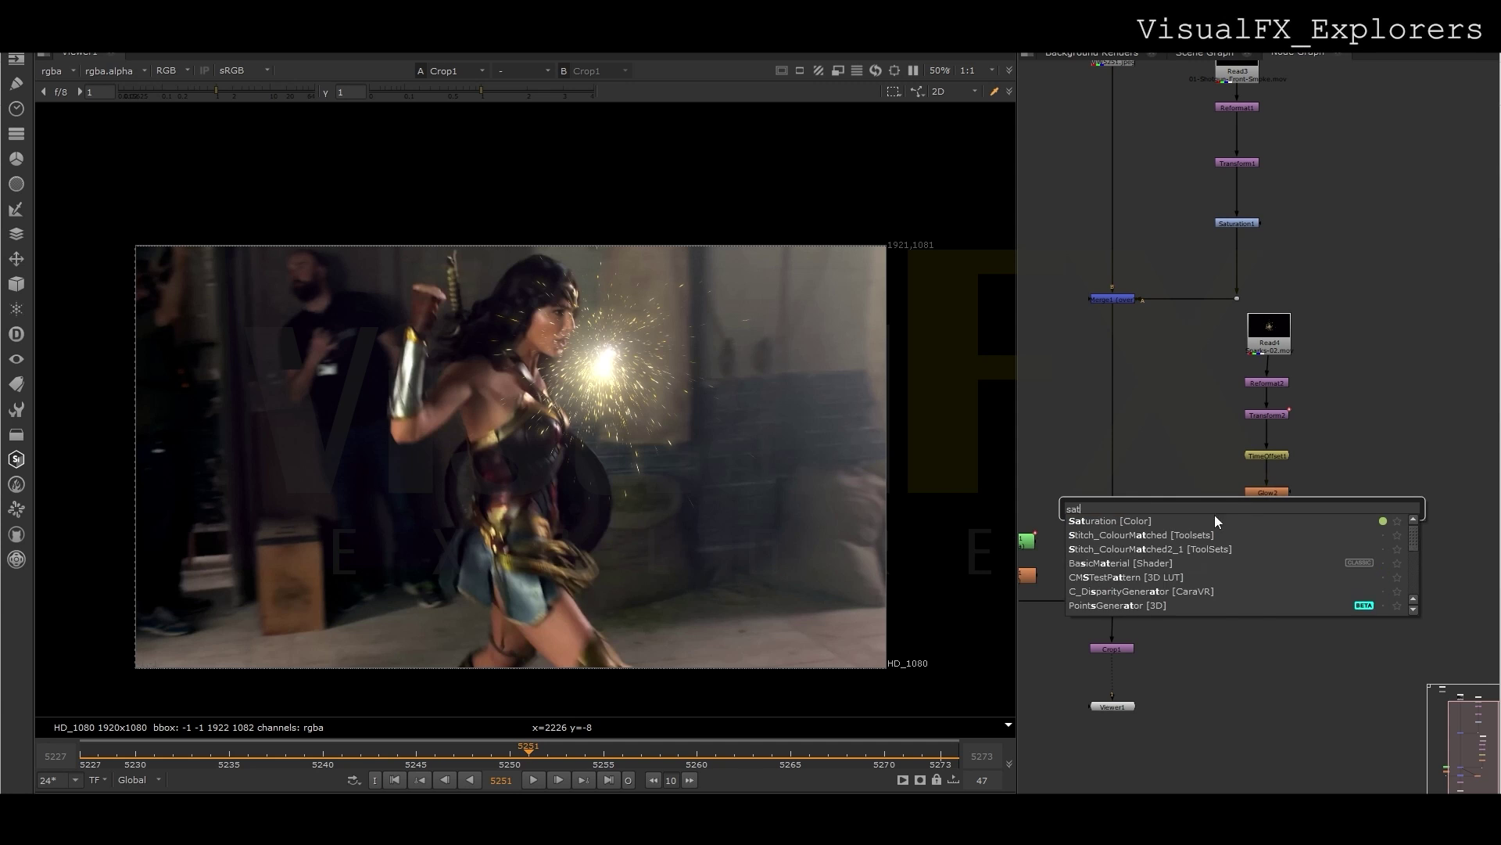
key("Return")
left_click(981, 510)
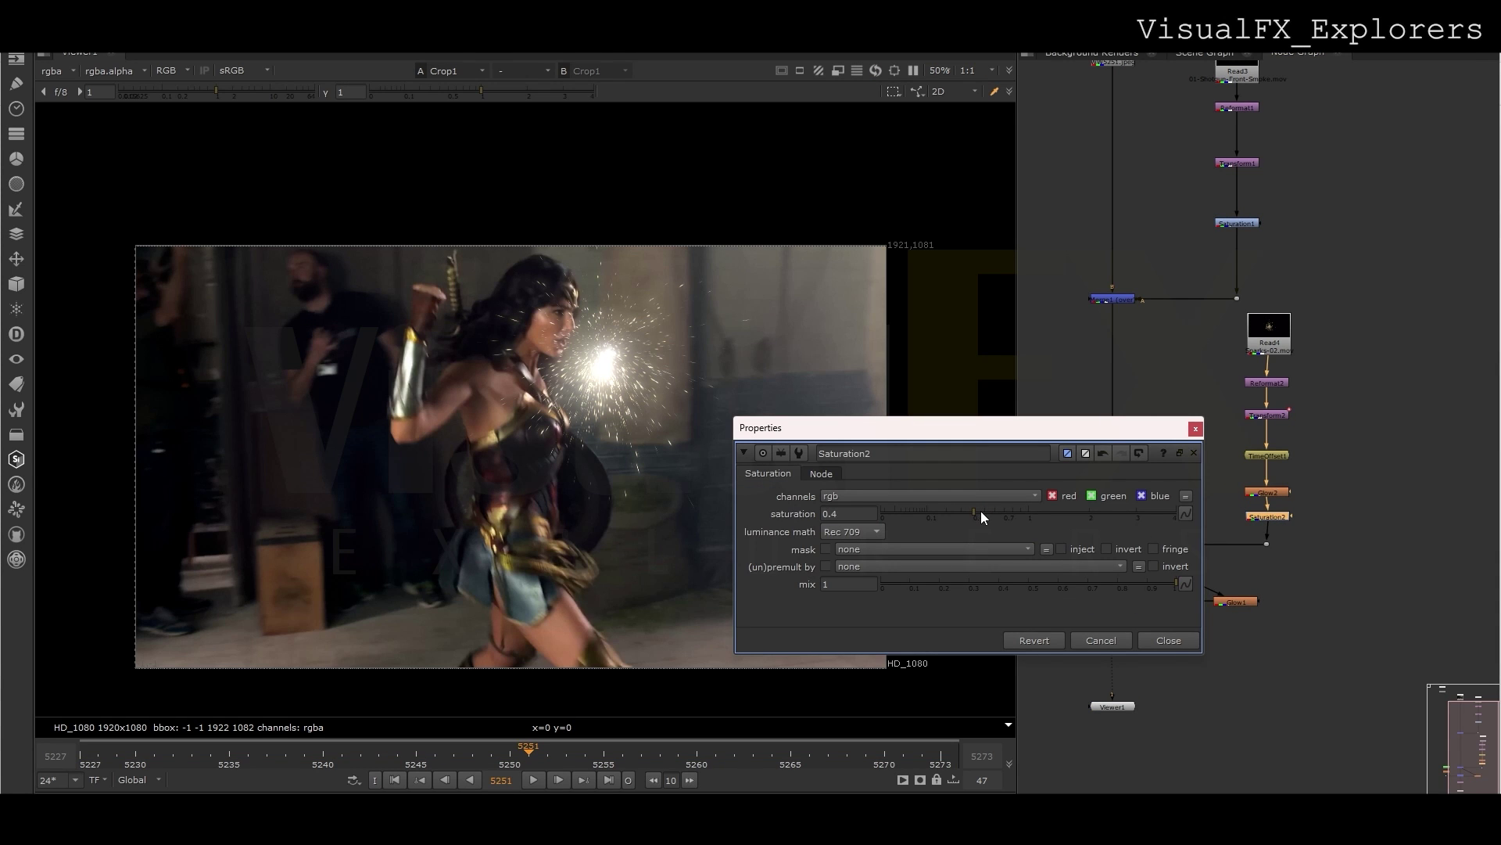
left_click(1194, 428)
Play back the desaturated sparks and set Glow2's size to 6.4
left_click(534, 780)
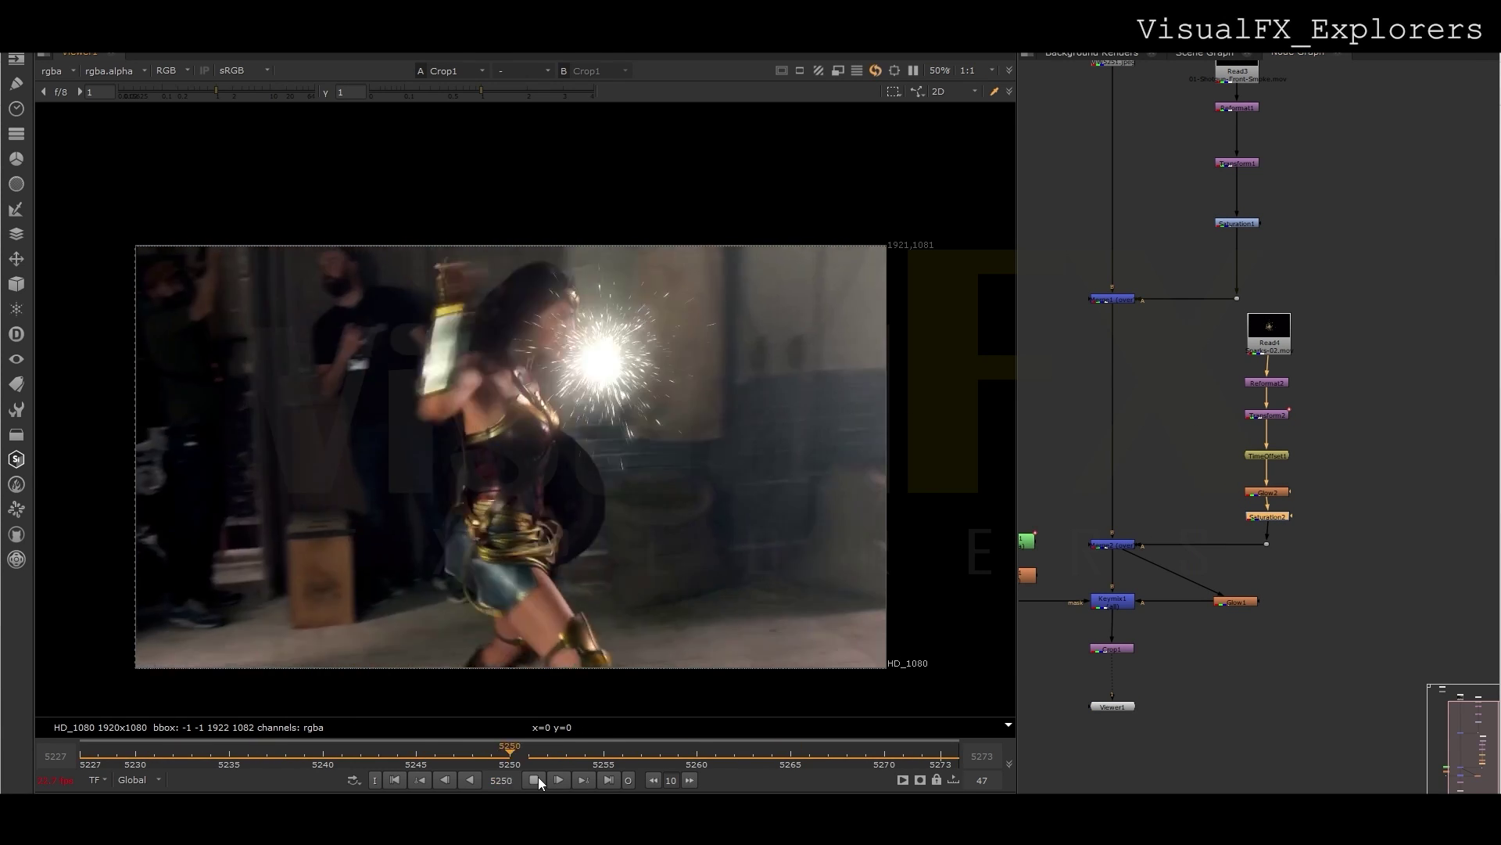
left_click(534, 780)
double_click(1267, 492)
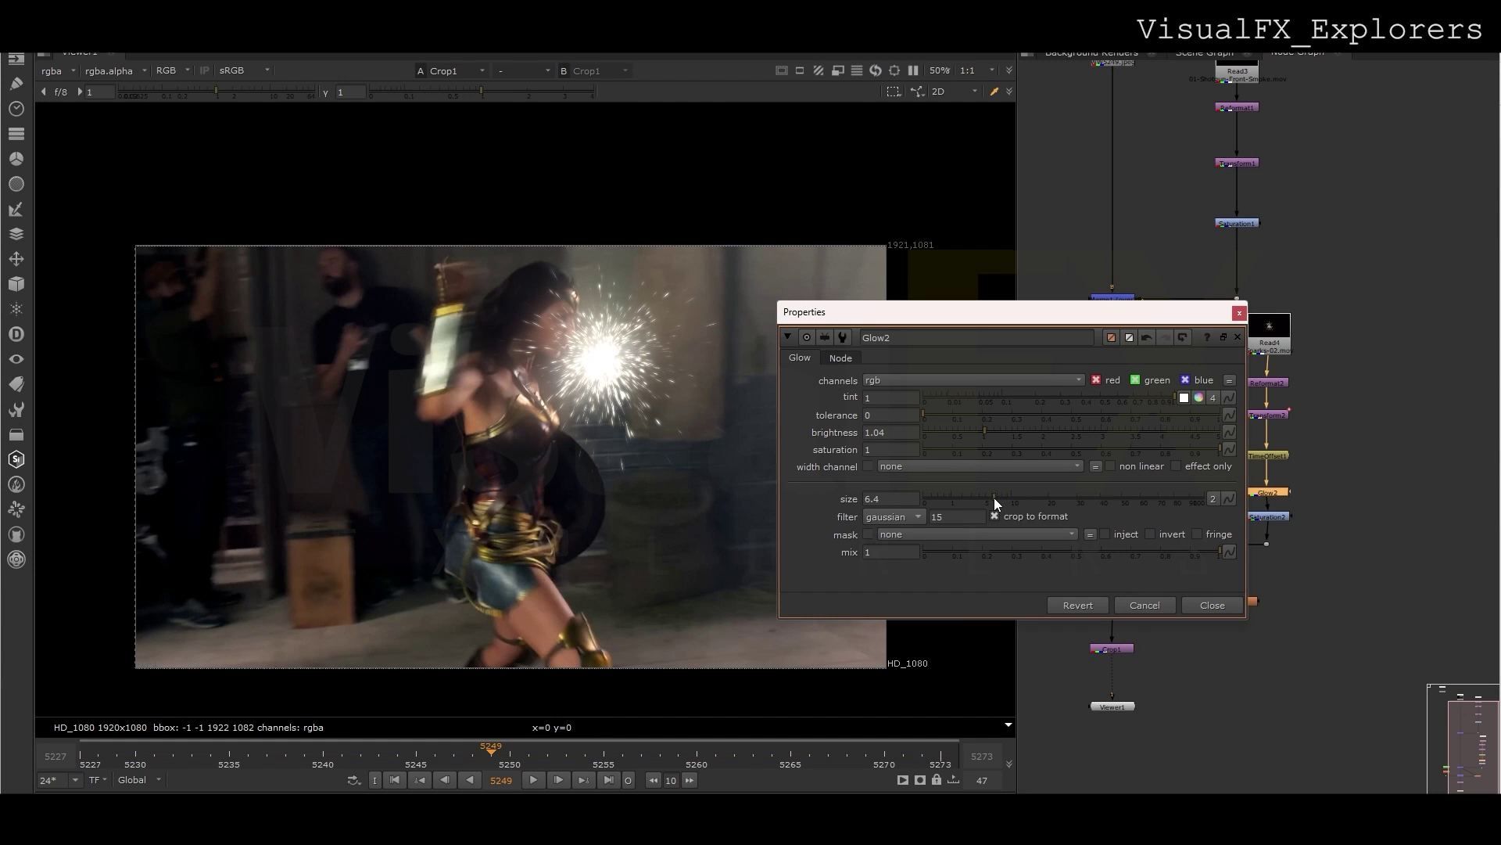
left_click(1239, 313)
Scrub through the frames around 5246 and play back the shot to check the sparks and glow
left_click(446, 758)
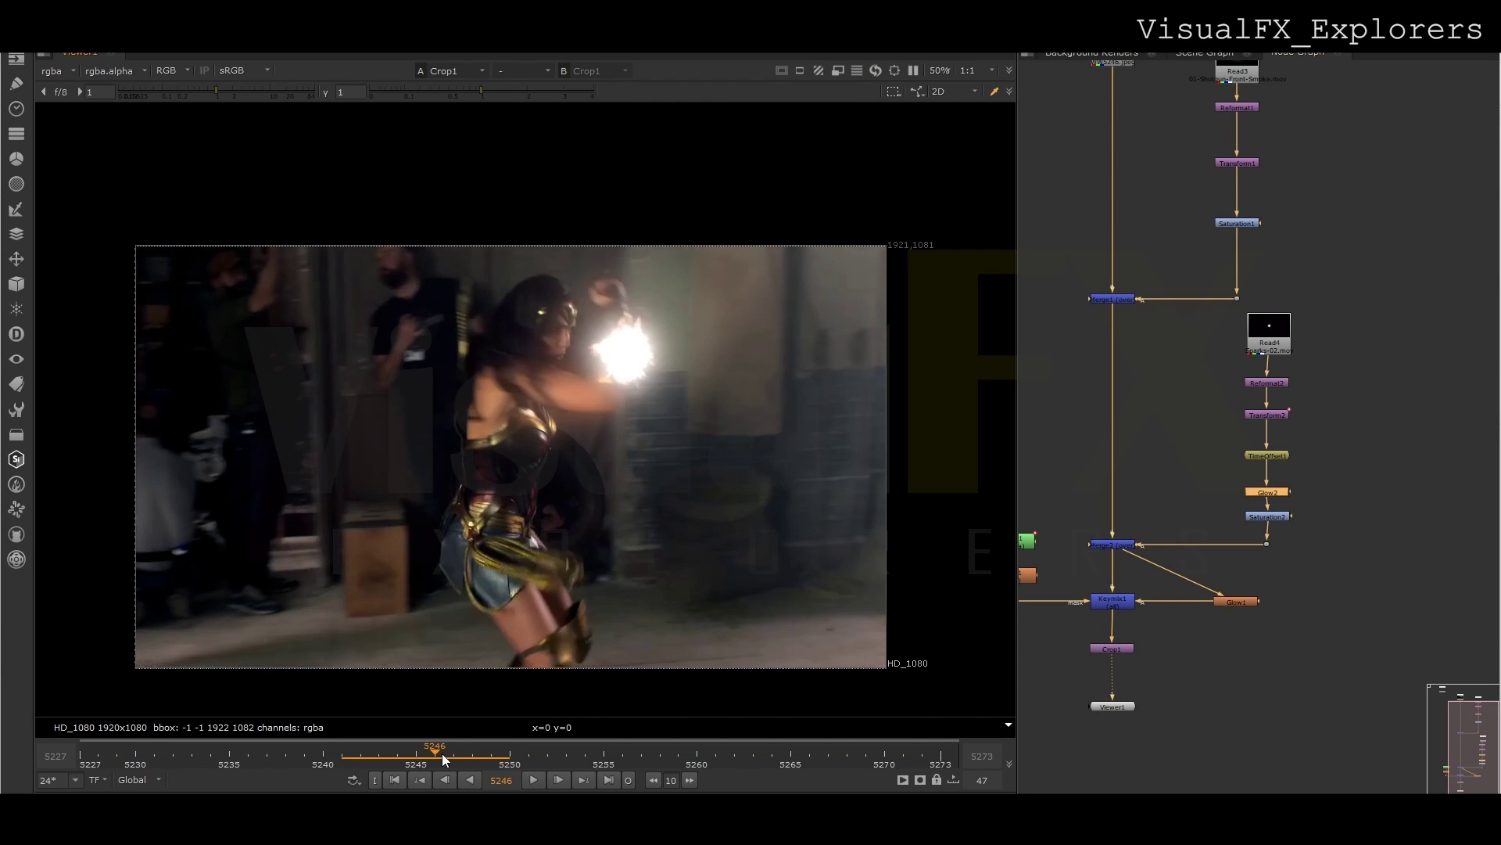
left_click_drag(456, 753, 492, 781)
left_click(533, 779)
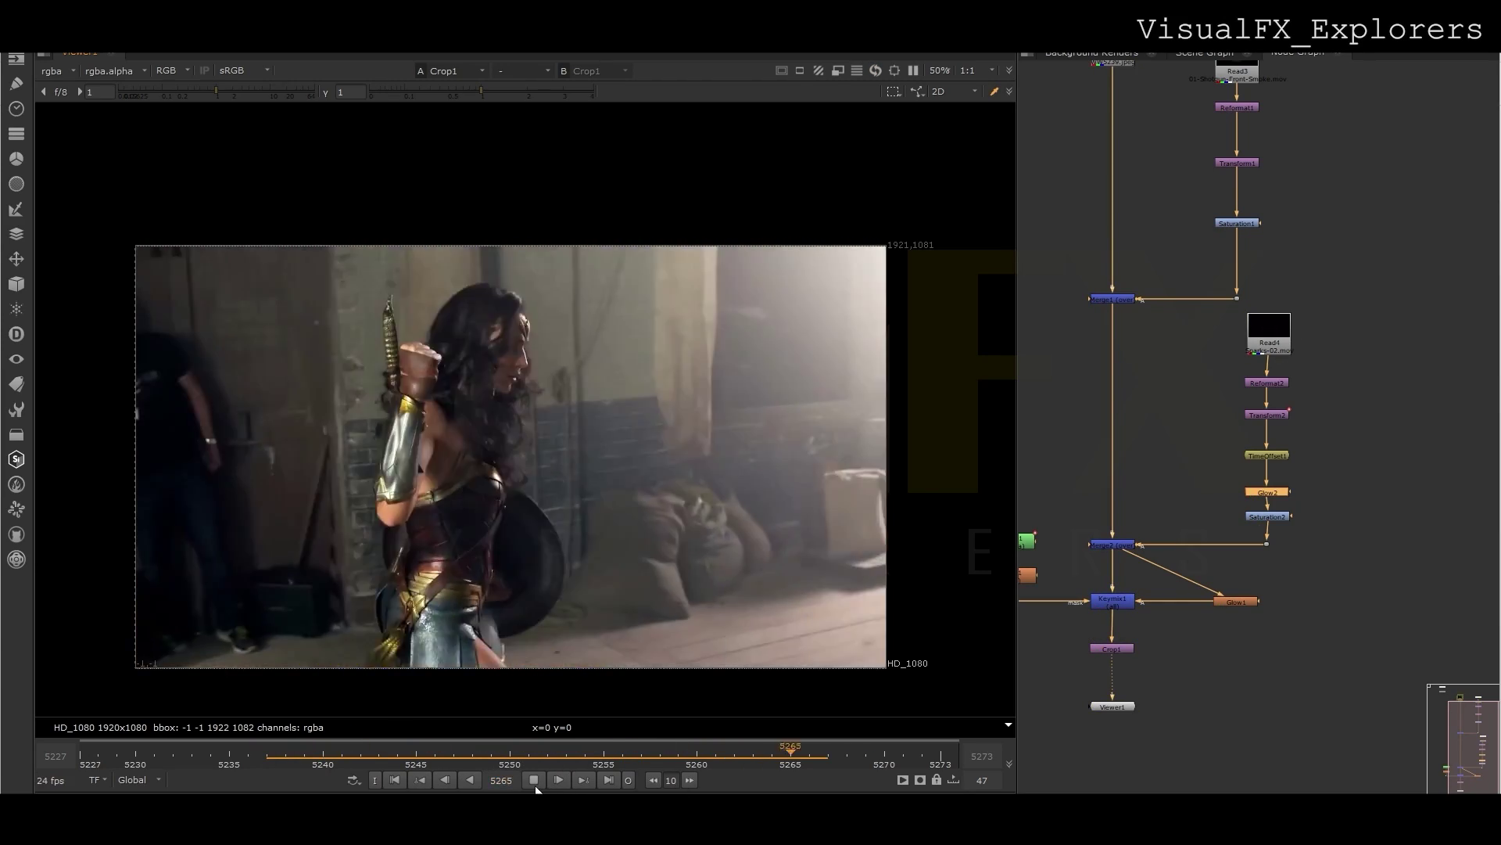
left_click(535, 783)
left_click_drag(434, 756, 430, 755)
Move the nodes from Merge2 downward further down and add a Kronos node after Saturation2 in the sparks branch
middle_click_drag(1081, 532, 1135, 523)
left_click_drag(1028, 511, 1418, 780)
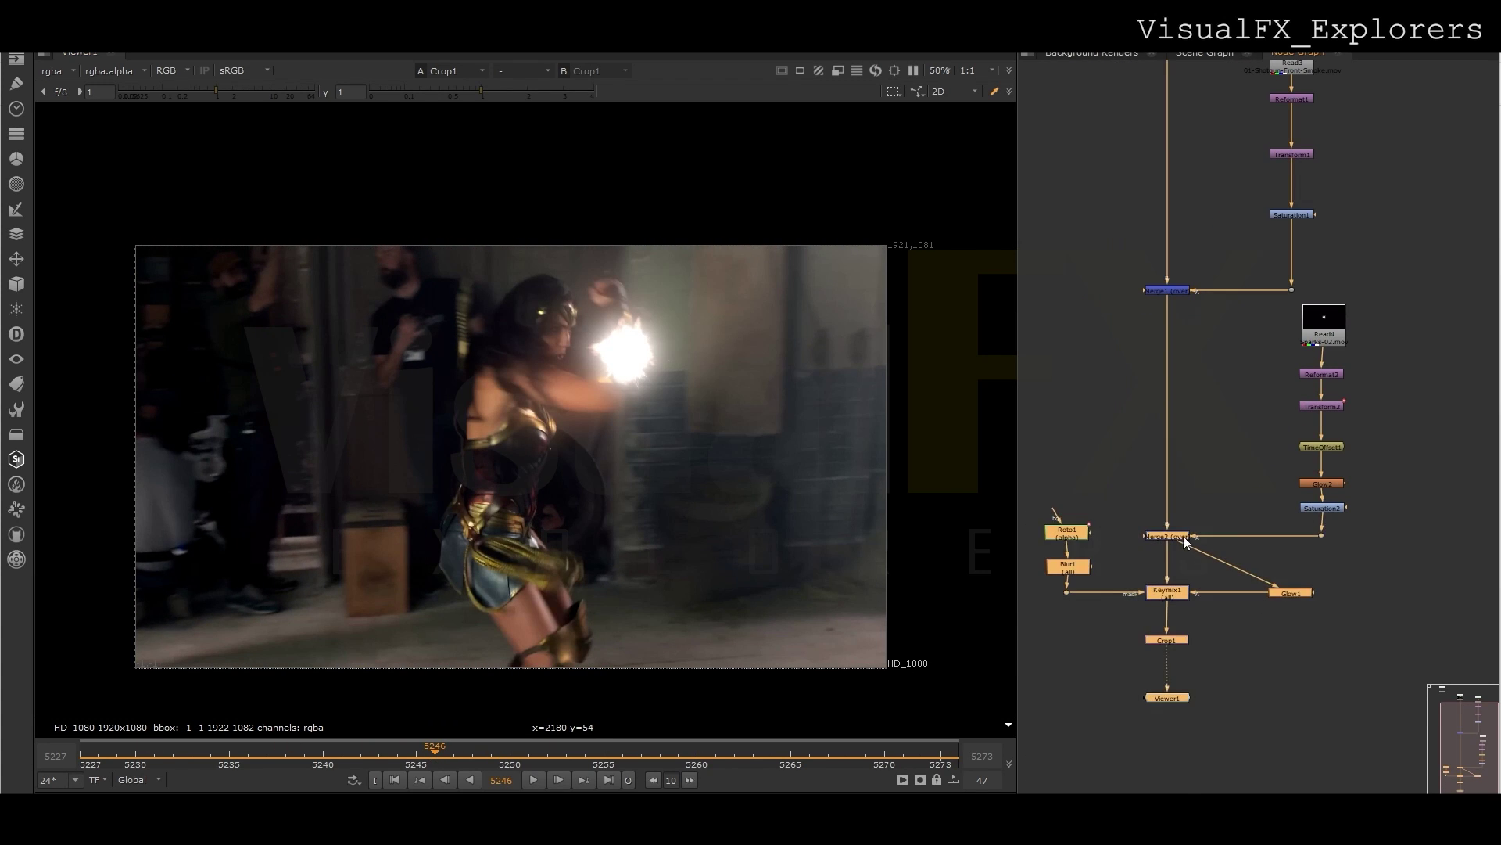
key("Tab")
type("kronos")
key("Return")
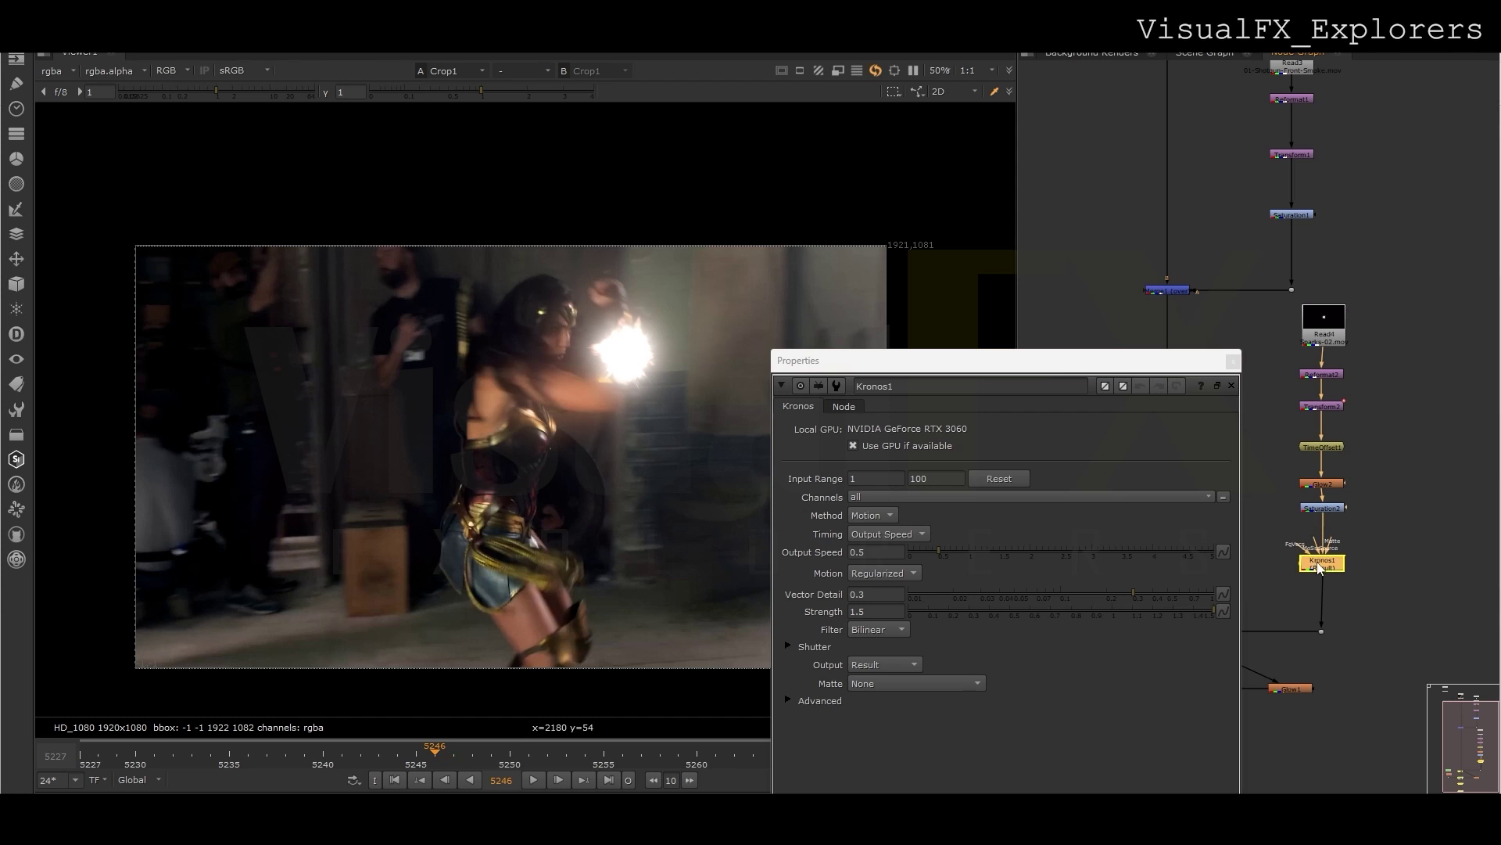
Set Kronos1's input range to 5246–5270 and its output speed to 0.66, and scrub back to the shot's early frames
type("5246")
key("Tab")
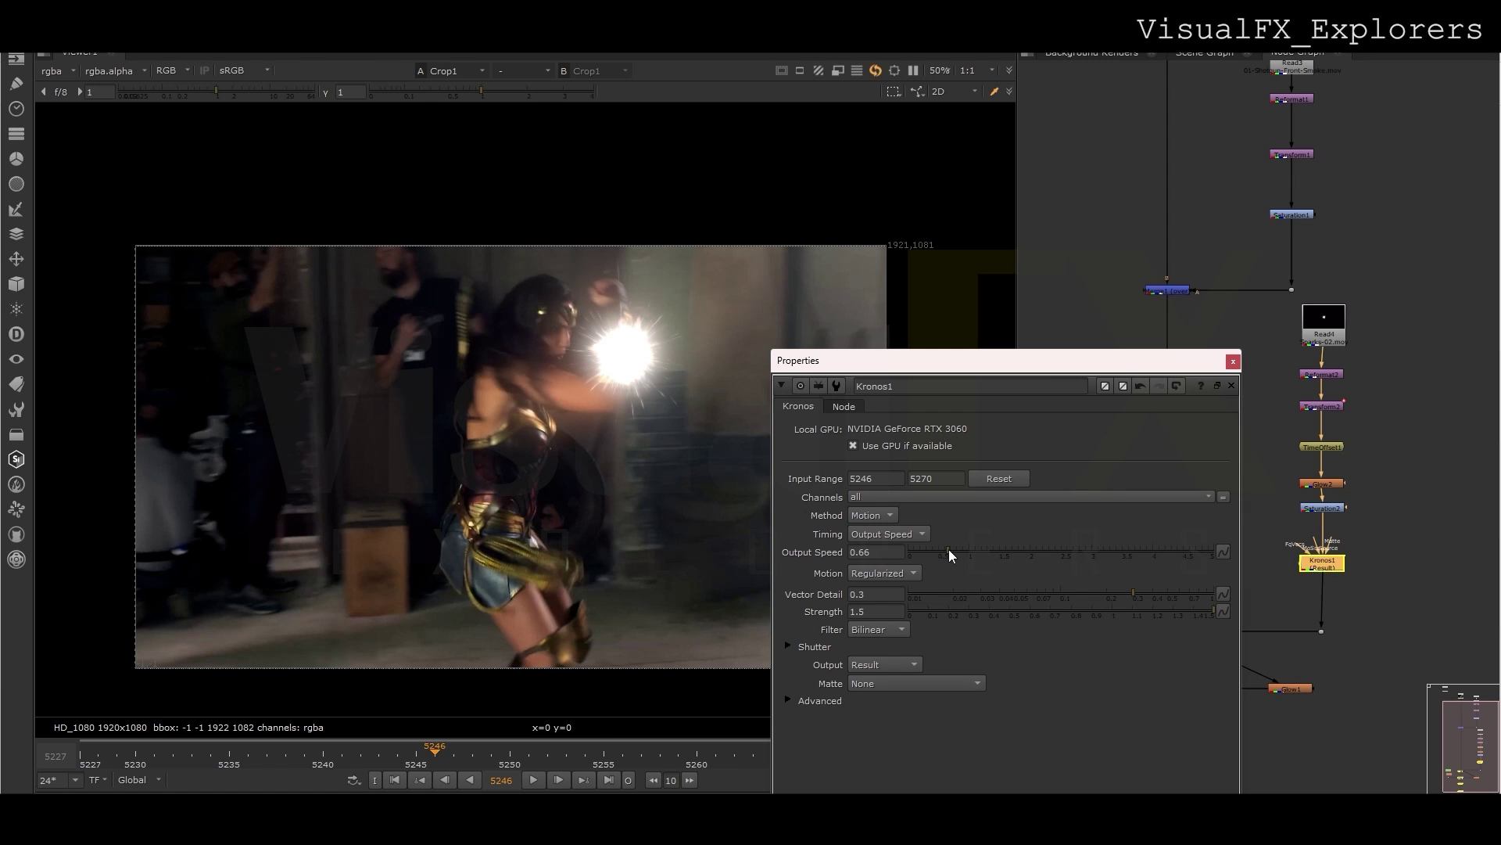
left_click_drag(434, 750, 186, 757)
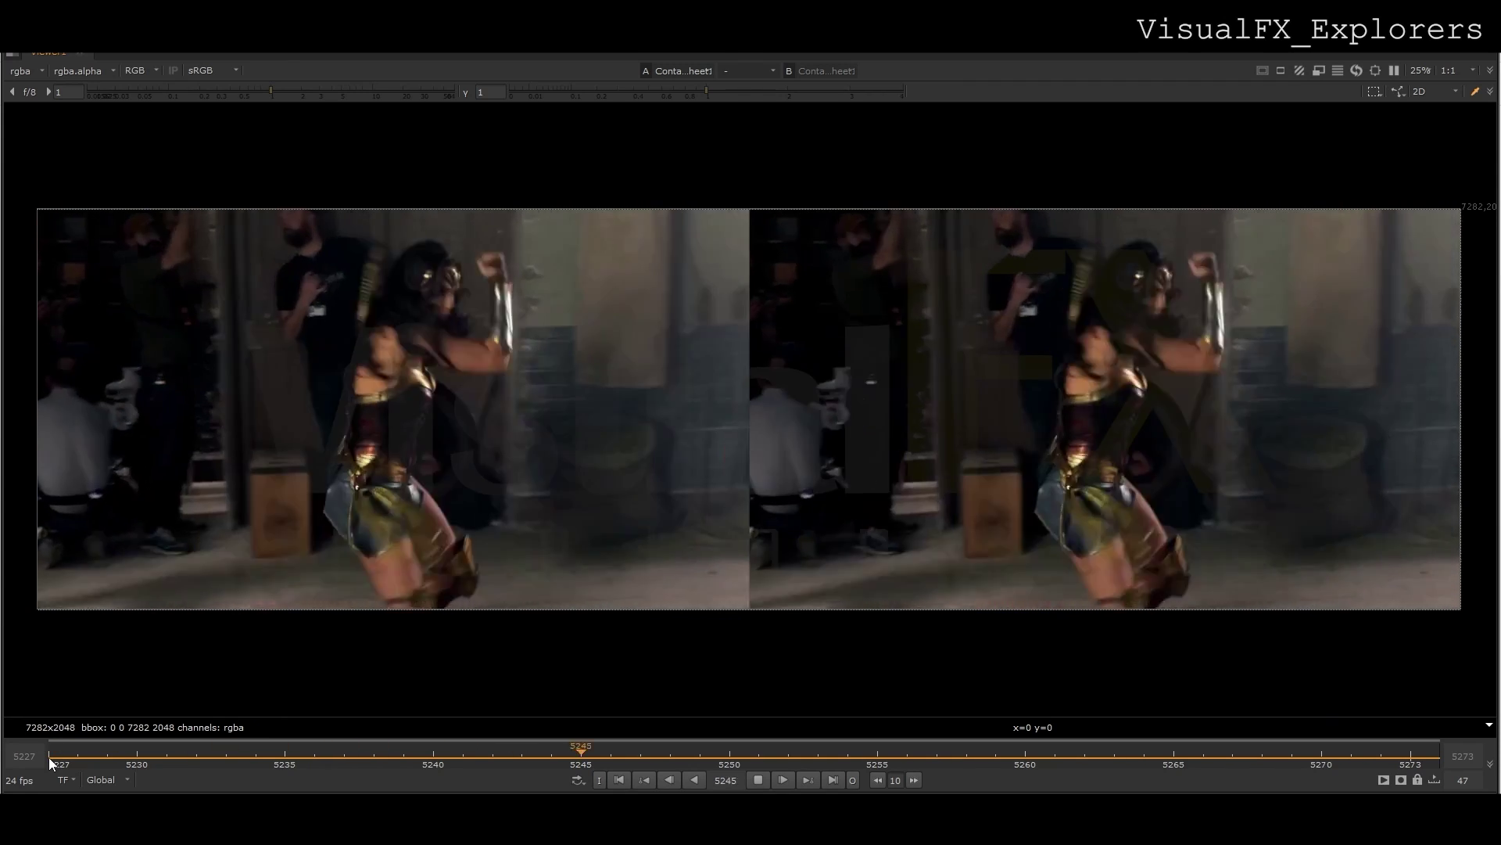